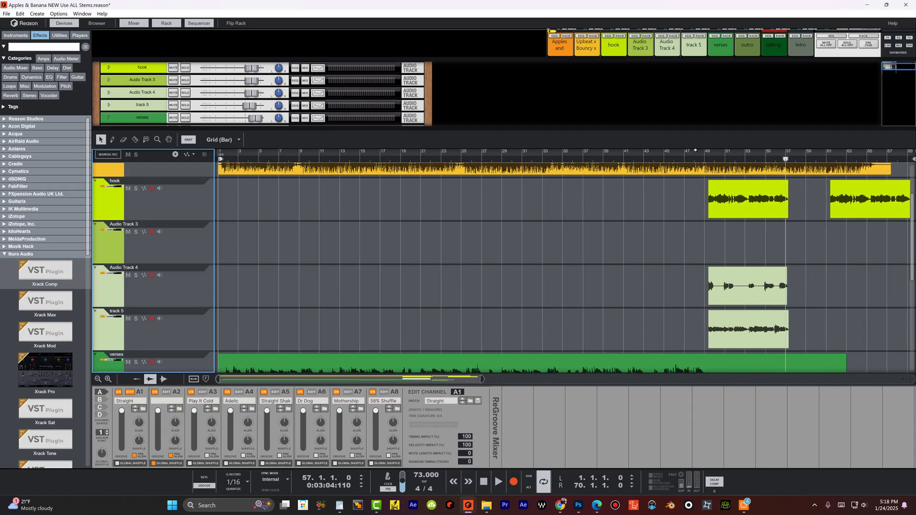
- Set the sequencer's snap value to Bar, and toggle snapping off and back on
{"action": "left_click_drag", "start_coordinate": [695, 151], "coordinate": [458, 34]}
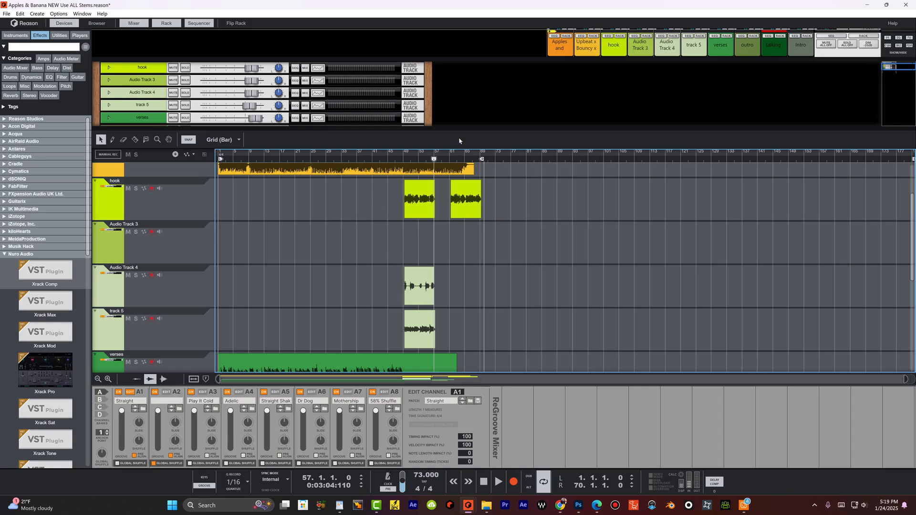
{"action": "key", "text": "F6"}
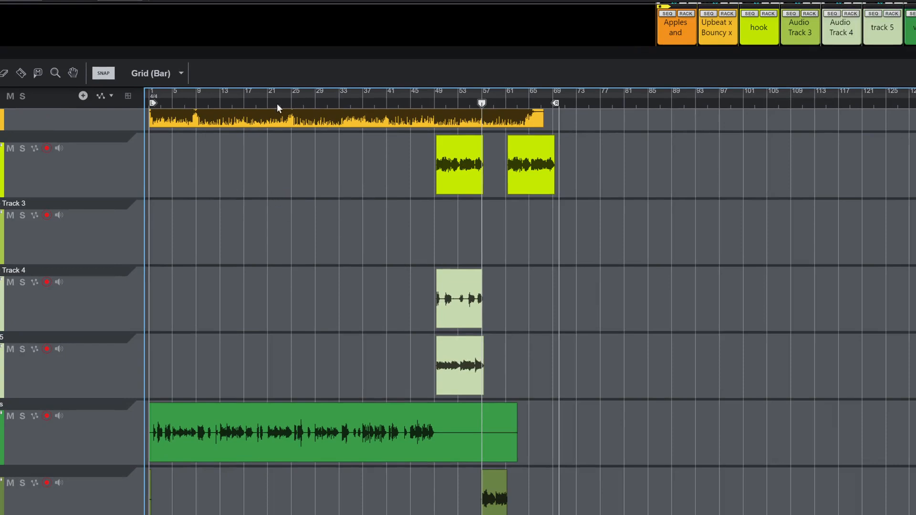
{"action": "left_click_drag", "start_coordinate": [274, 51], "coordinate": [300, 220]}
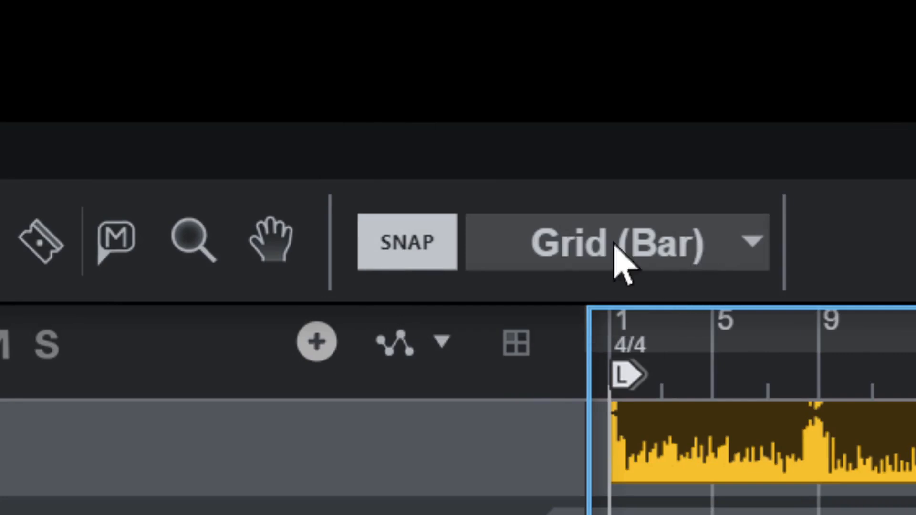
{"action": "left_click", "coordinate": [697, 241]}
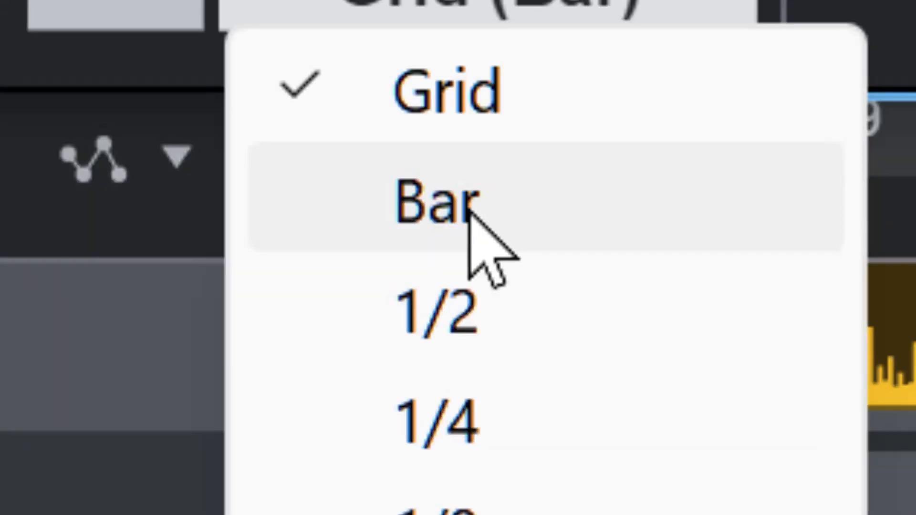
{"action": "left_click", "coordinate": [473, 215]}
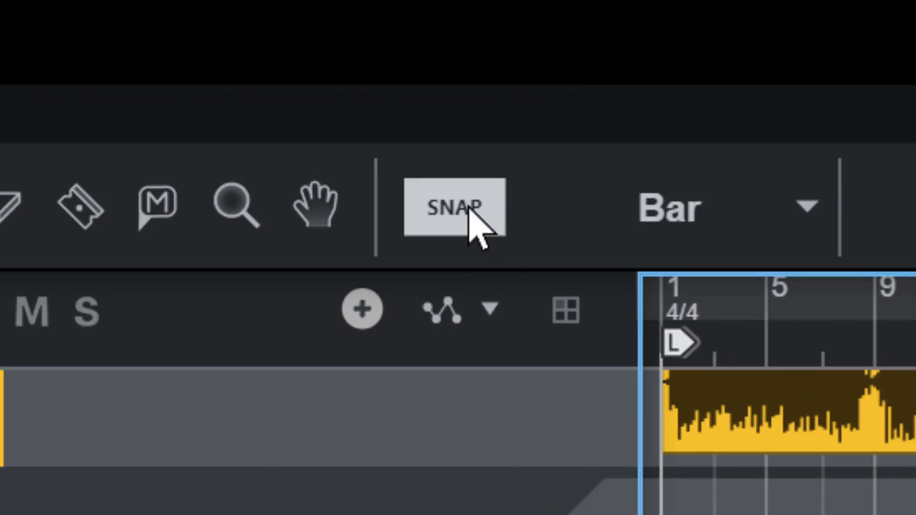
{"action": "left_click", "coordinate": [449, 220]}
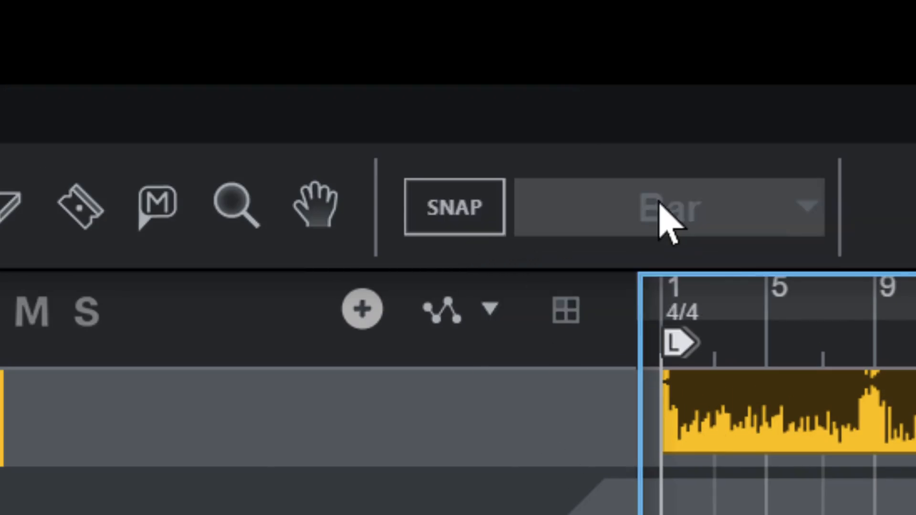
{"action": "left_click", "coordinate": [457, 229]}
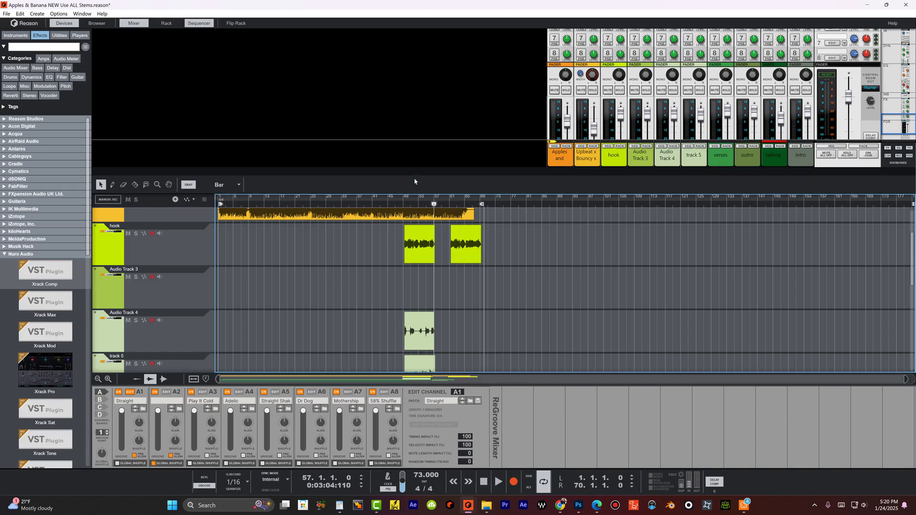
- Move the start edge of the first hook clip to bar 49 with snapping on
{"action": "key", "text": "F6"}
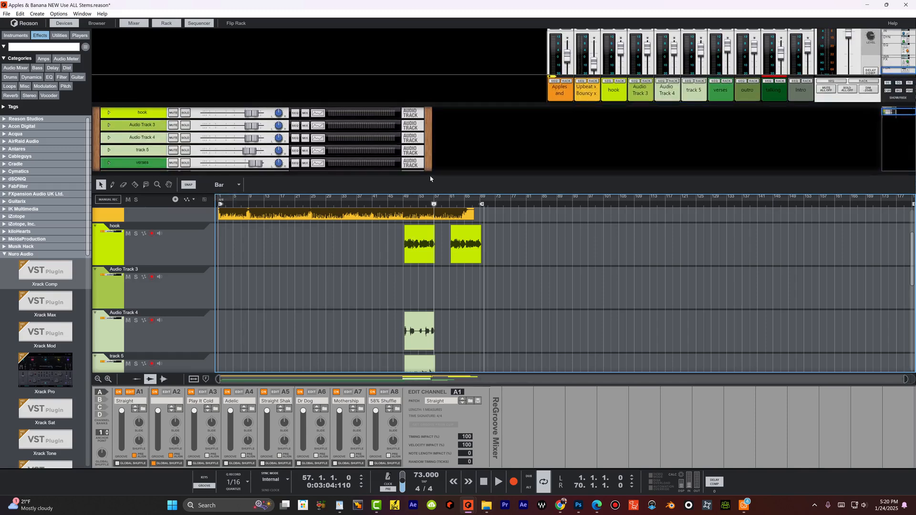
{"action": "key", "text": "F6"}
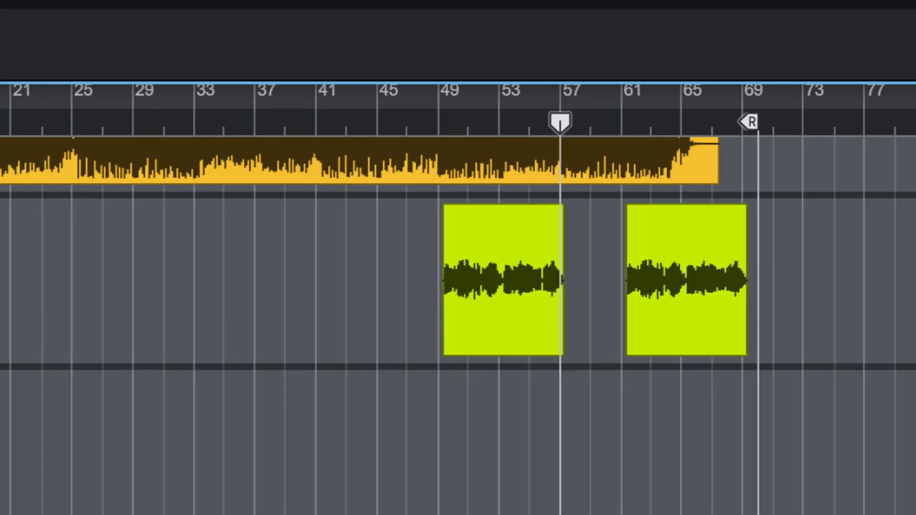
{"action": "left_click", "coordinate": [477, 267]}
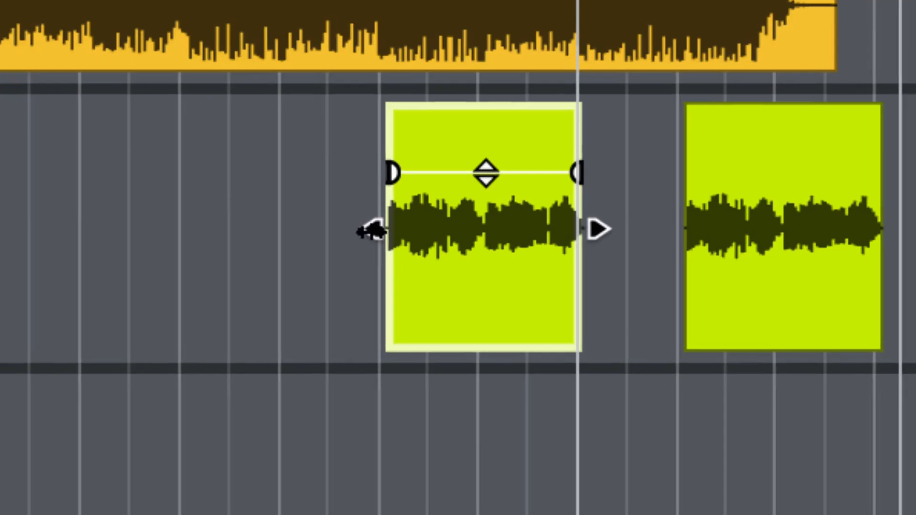
{"action": "left_click_drag", "start_coordinate": [372, 232], "coordinate": [377, 208]}
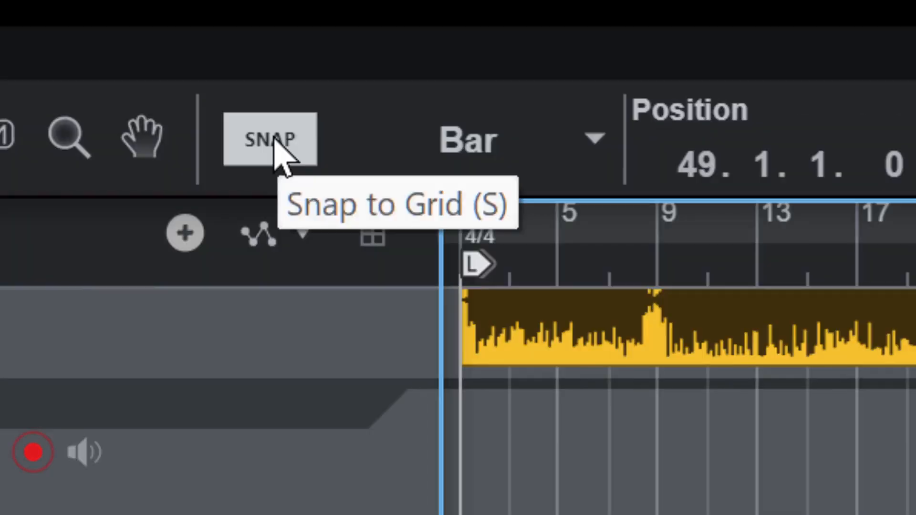
- Turn snapping off and freely resize the first hook clip so it starts at about 48.1.3.33
{"action": "left_click", "coordinate": [272, 142]}
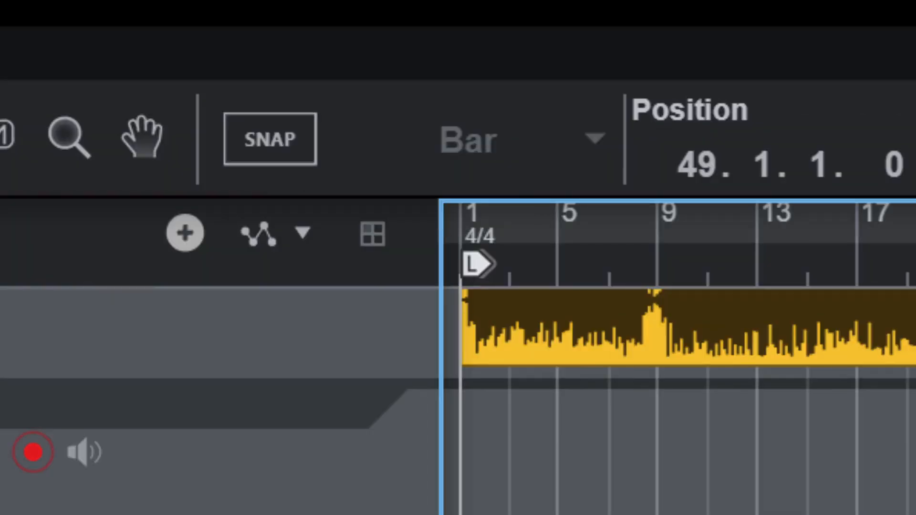
{"action": "mouse_move", "coordinate": [288, 253]}
{"action": "left_mouse_down"}
{"action": "mouse_move", "coordinate": [213, 256]}
{"action": "mouse_move", "coordinate": [282, 262]}
{"action": "mouse_move", "coordinate": [237, 282]}
{"action": "mouse_move", "coordinate": [288, 258]}
{"action": "left_mouse_up"}
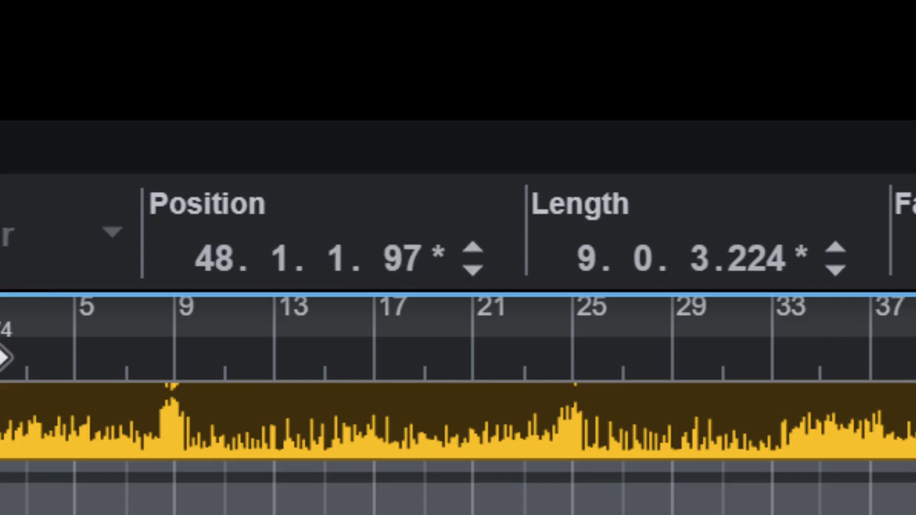
{"action": "mouse_move", "coordinate": [690, 368]}
{"action": "left_mouse_down"}
{"action": "mouse_move", "coordinate": [673, 368]}
{"action": "mouse_move", "coordinate": [690, 368]}
{"action": "left_mouse_up"}
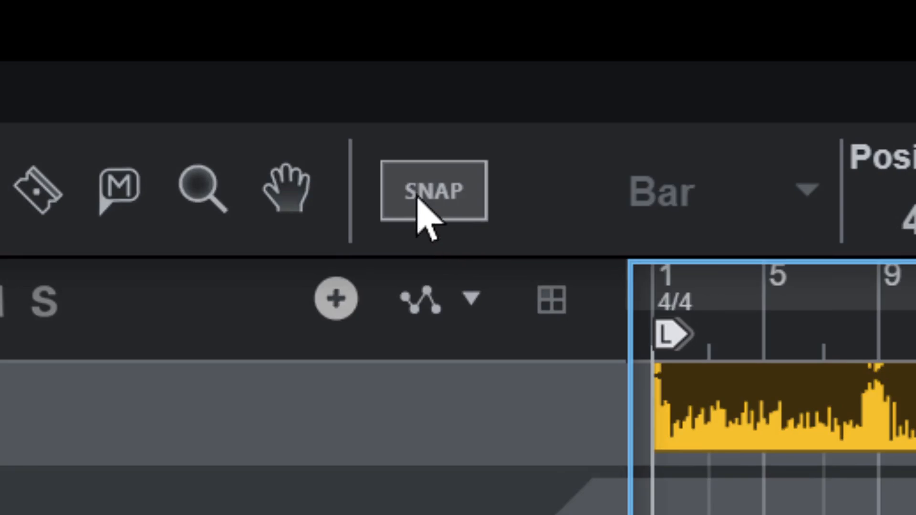
- Turn snapping back on and resize the first hook clip's start bar by bar, ending at bar 49
{"action": "left_click", "coordinate": [429, 208]}
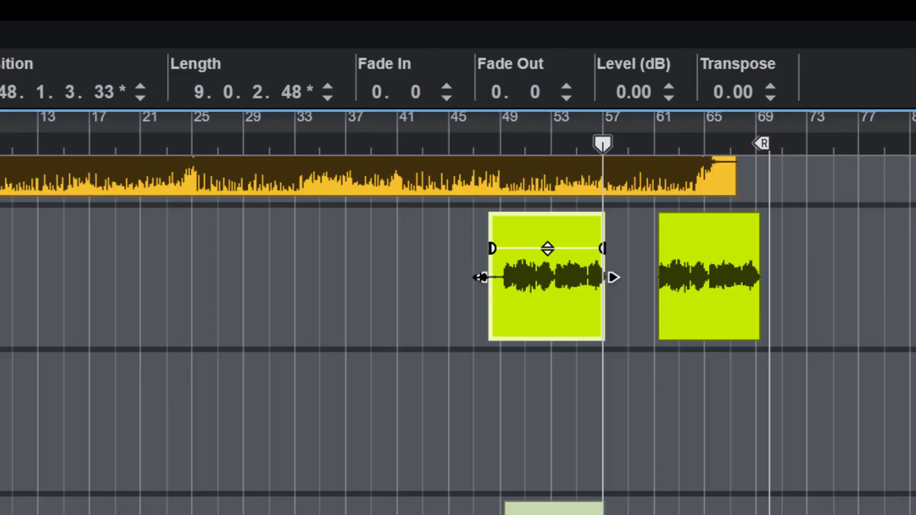
{"action": "left_click_drag", "start_coordinate": [481, 278], "coordinate": [495, 277]}
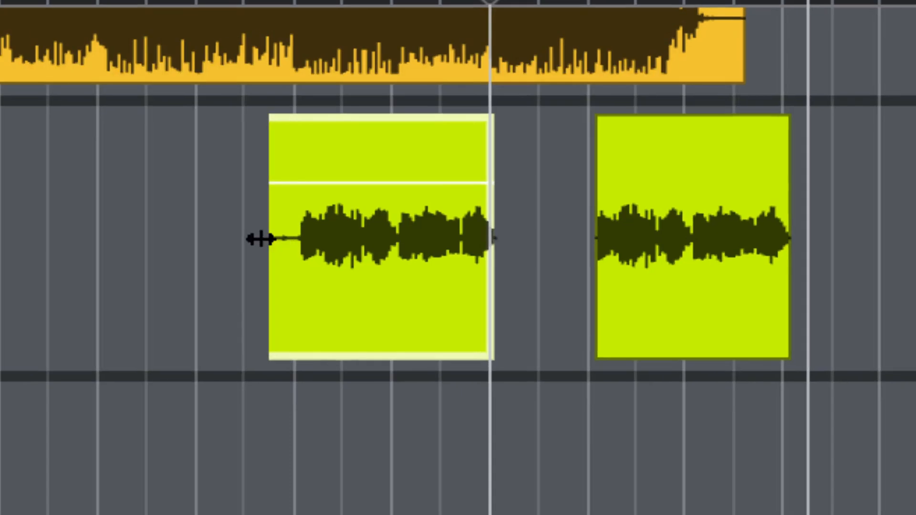
{"action": "left_click_drag", "start_coordinate": [261, 239], "coordinate": [293, 240]}
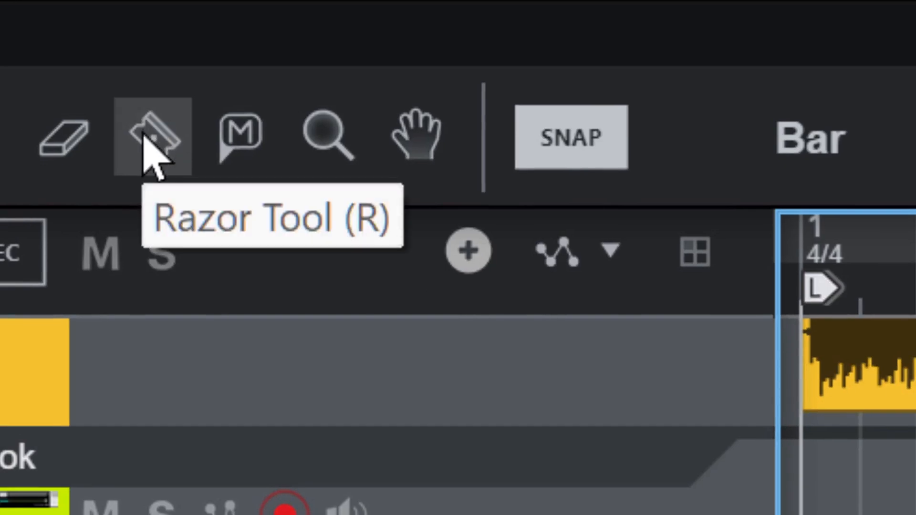
- Extend the first hook clip at both ends, with its start at bar 45, and turn snapping back on
{"action": "left_click", "coordinate": [148, 139]}
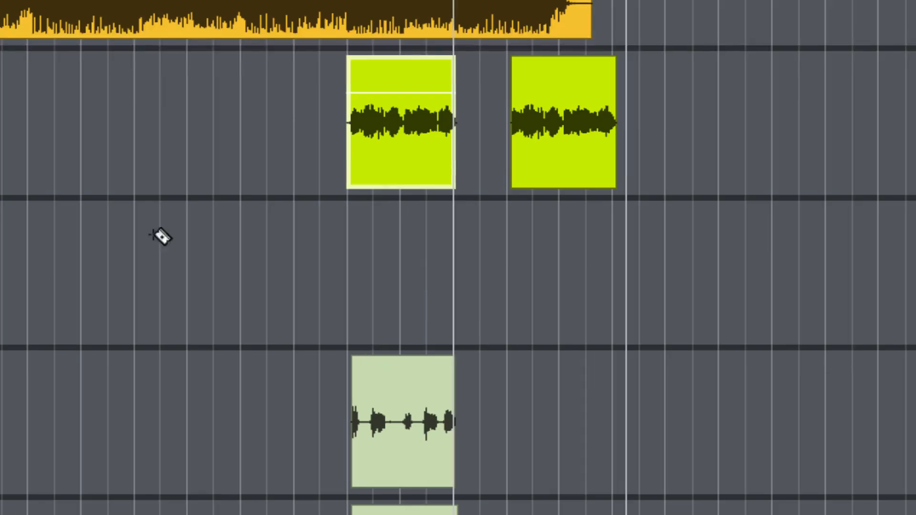
{"action": "key", "text": "1"}
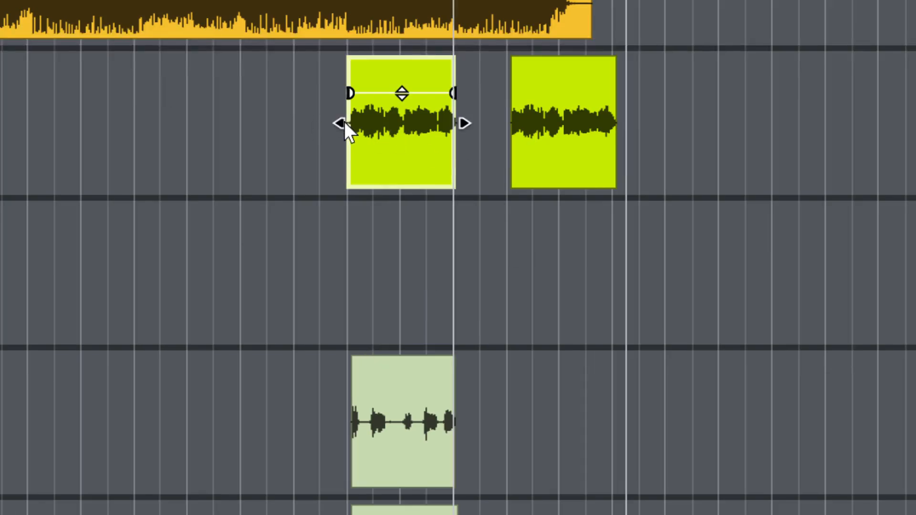
{"action": "left_click_drag", "start_coordinate": [344, 123], "coordinate": [279, 123]}
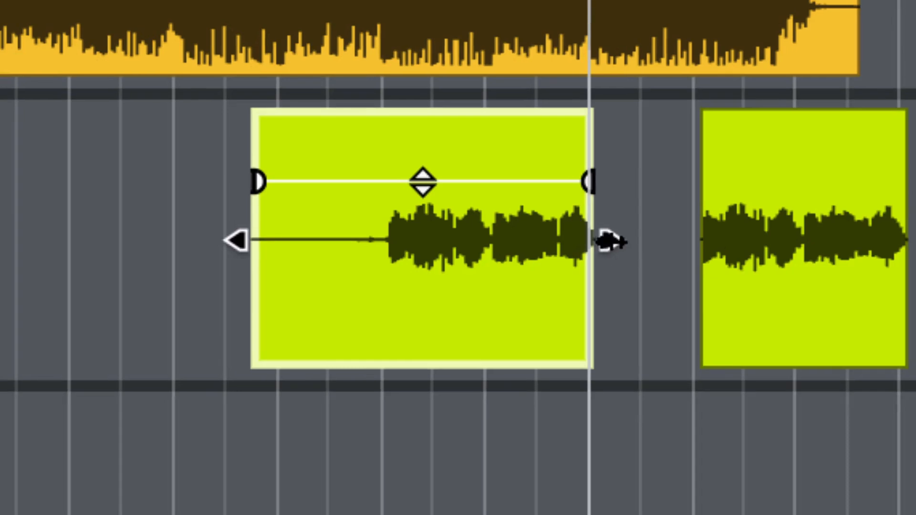
{"action": "left_click_drag", "start_coordinate": [462, 124], "coordinate": [491, 124]}
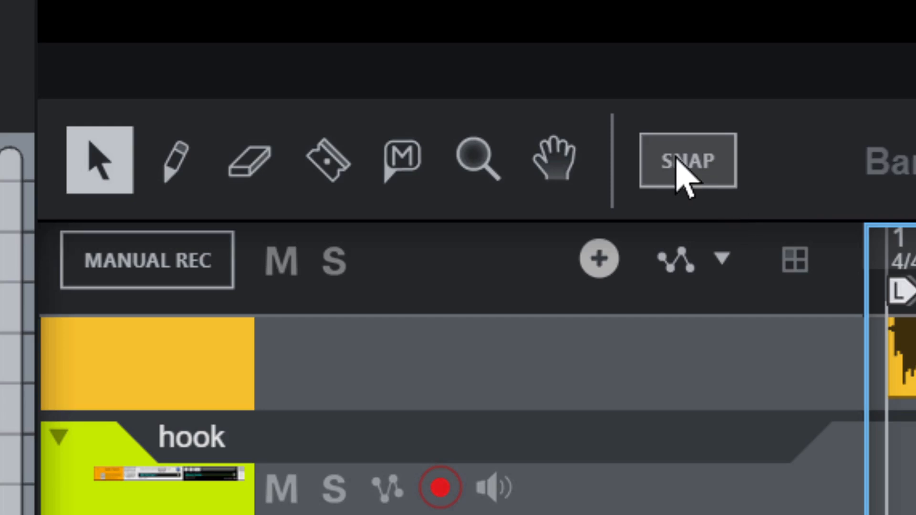
{"action": "left_click", "coordinate": [677, 159]}
{"action": "left_click_drag", "start_coordinate": [190, 254], "coordinate": [235, 280]}
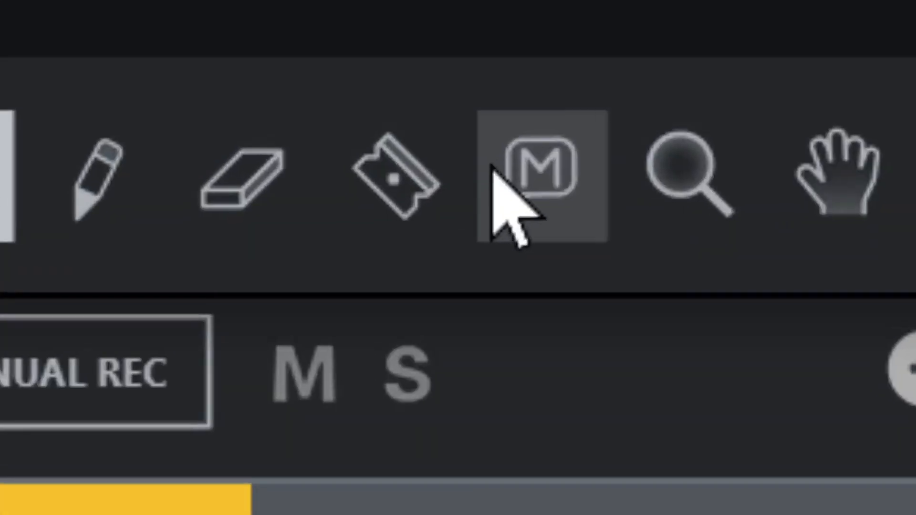
- Try splitting the first hook clip at bar 49 with the Razor tool, and undo the split
{"action": "left_click", "coordinate": [391, 200]}
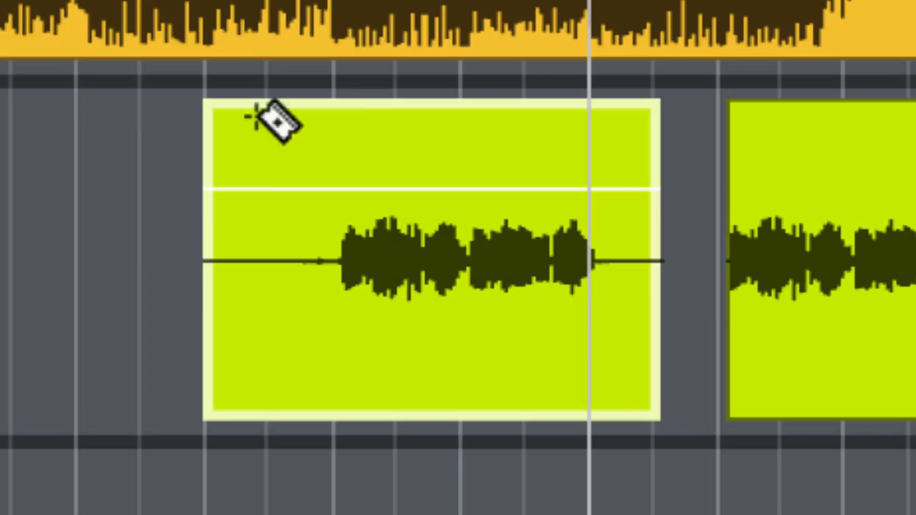
{"action": "left_click", "coordinate": [331, 139]}
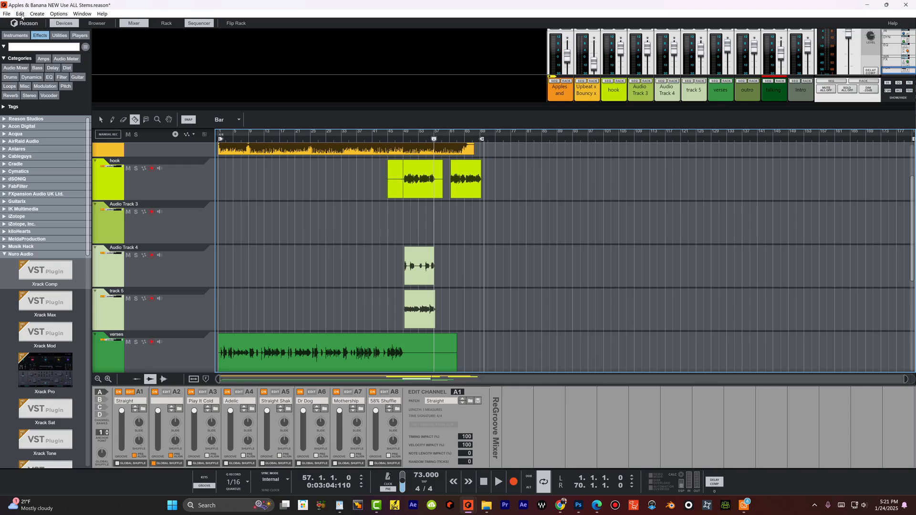
{"action": "left_click", "coordinate": [20, 13]}
{"action": "left_click", "coordinate": [43, 23]}
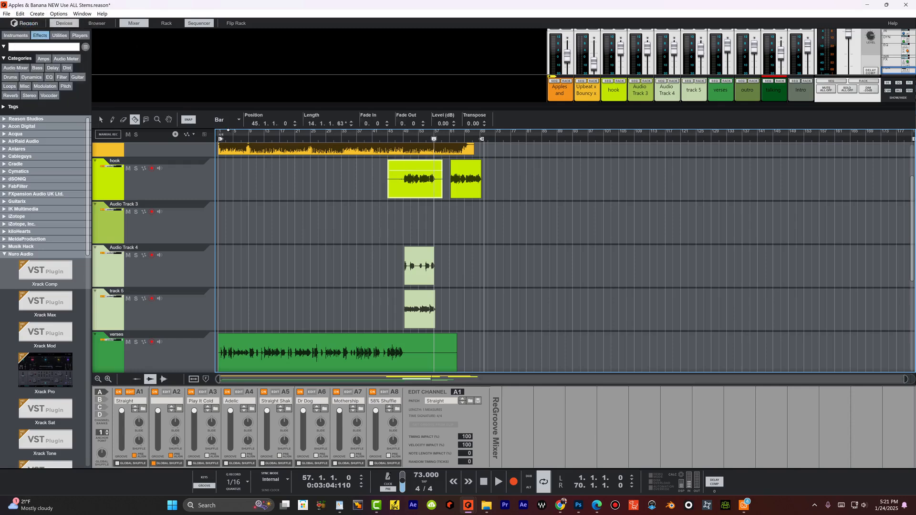
- Turn snapping off and split the first hook clip freehand with the Razor tool, just after bar 49
{"action": "left_click", "coordinate": [188, 120]}
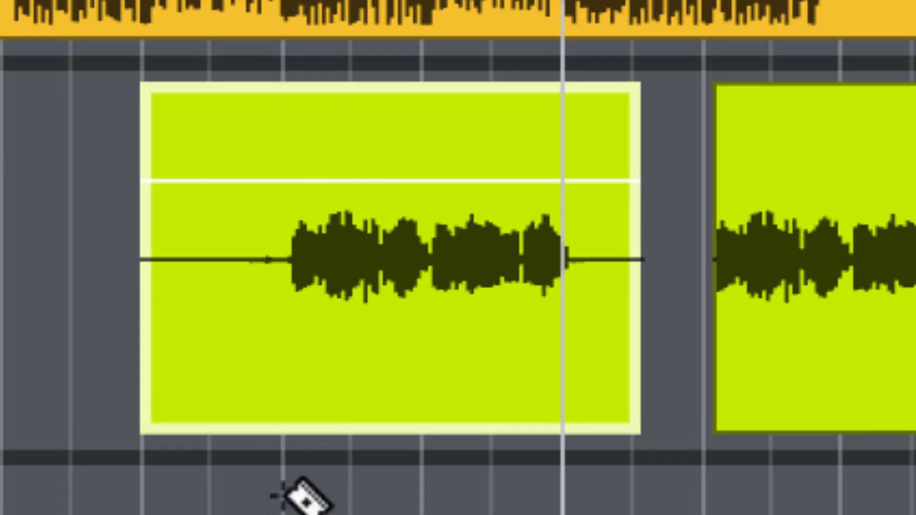
{"action": "left_click", "coordinate": [286, 113]}
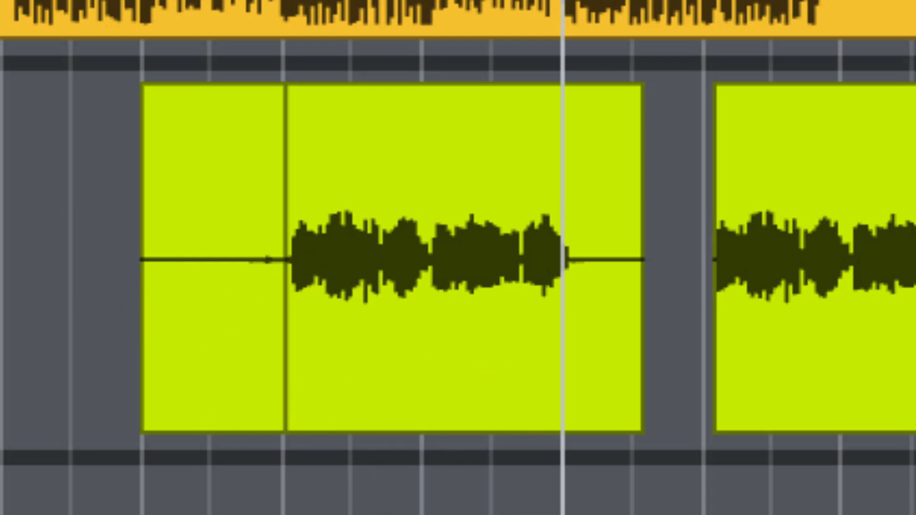
{"action": "scroll", "coordinate": [458, 258], "scroll_direction": "up", "scroll_amount": 10}
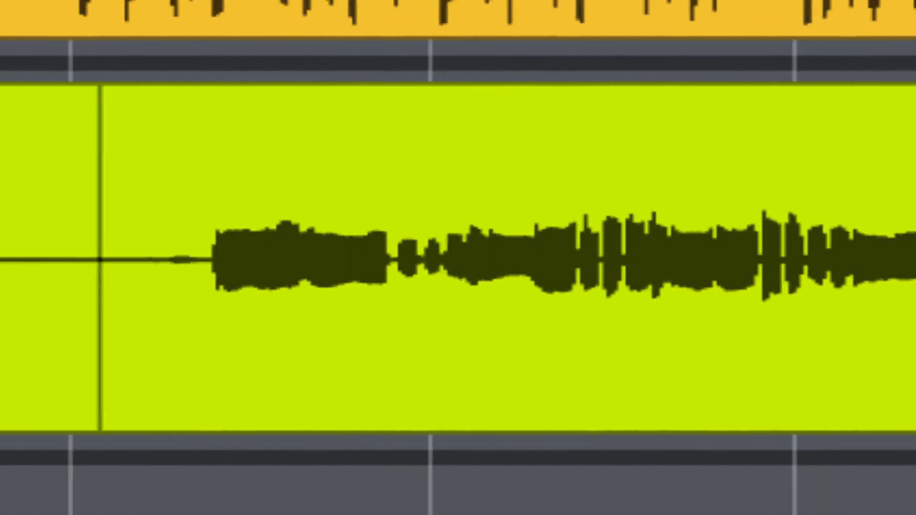
{"action": "scroll", "coordinate": [458, 257], "scroll_direction": "up", "scroll_amount": 8}
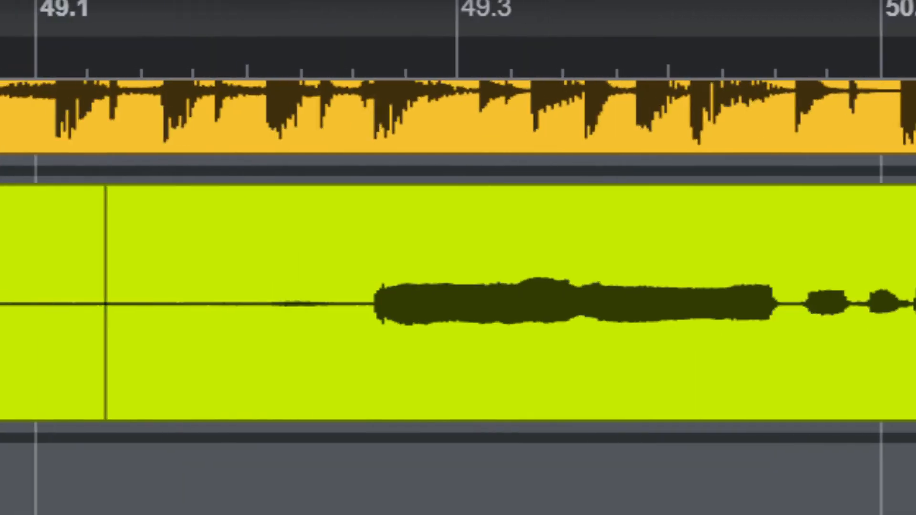
{"action": "scroll", "coordinate": [458, 257], "scroll_direction": "left", "scroll_amount": 1}
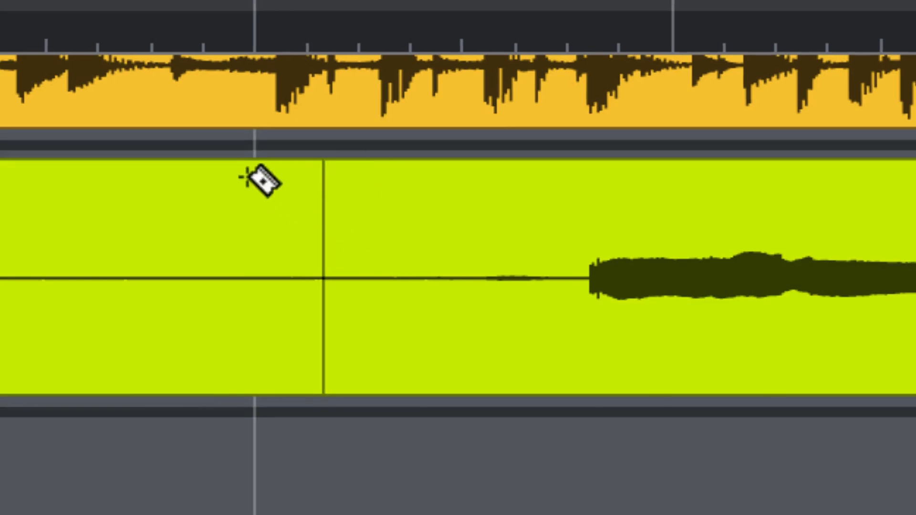
{"action": "left_click_drag", "start_coordinate": [318, 1], "coordinate": [914, 382]}
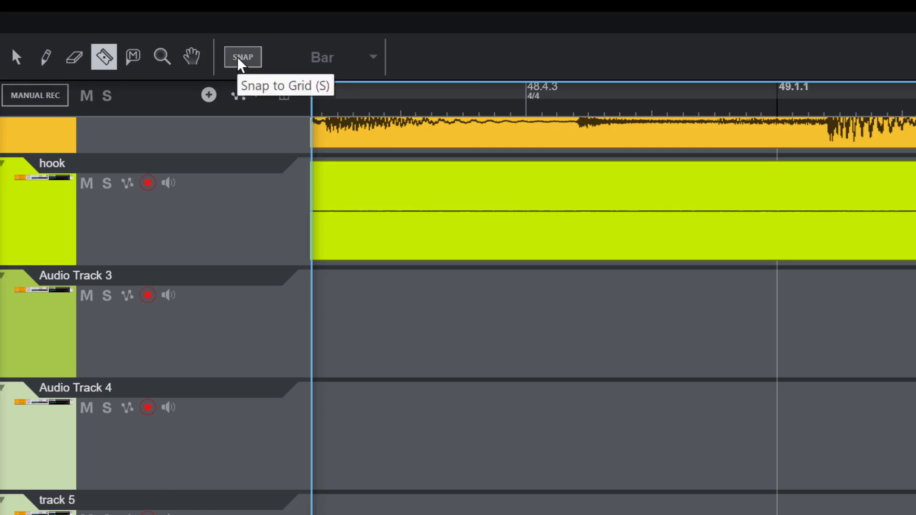
- Turn snapping on, try a razor cut exactly at 49.1.1 on the hook track, and undo it
{"action": "left_click", "coordinate": [241, 60]}
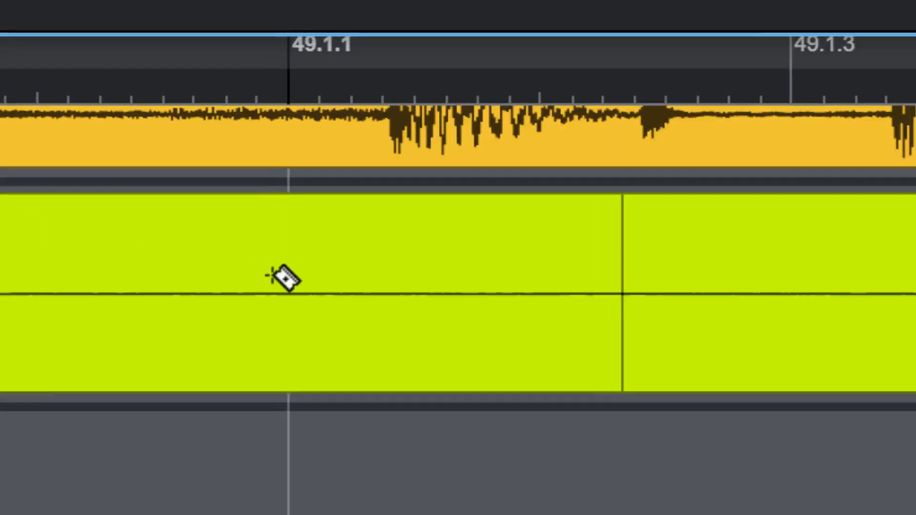
{"action": "left_click", "coordinate": [284, 265]}
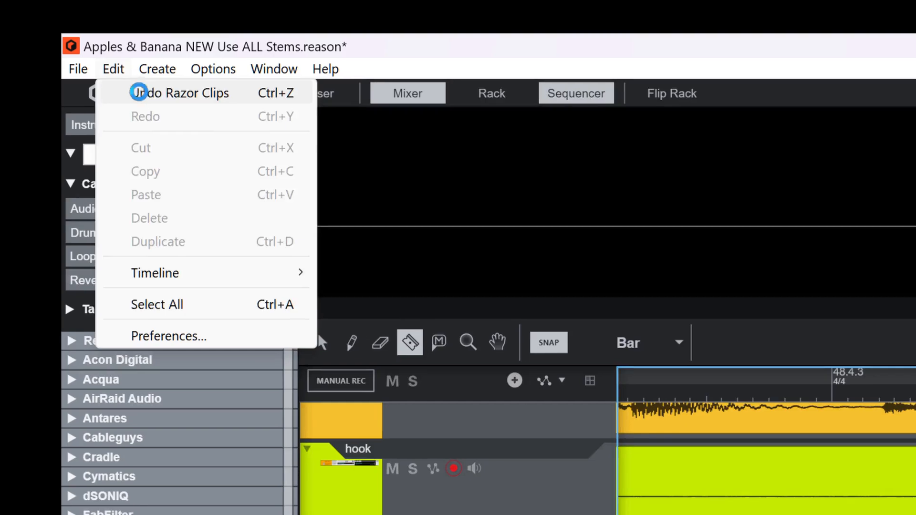
{"action": "left_click", "coordinate": [139, 92]}
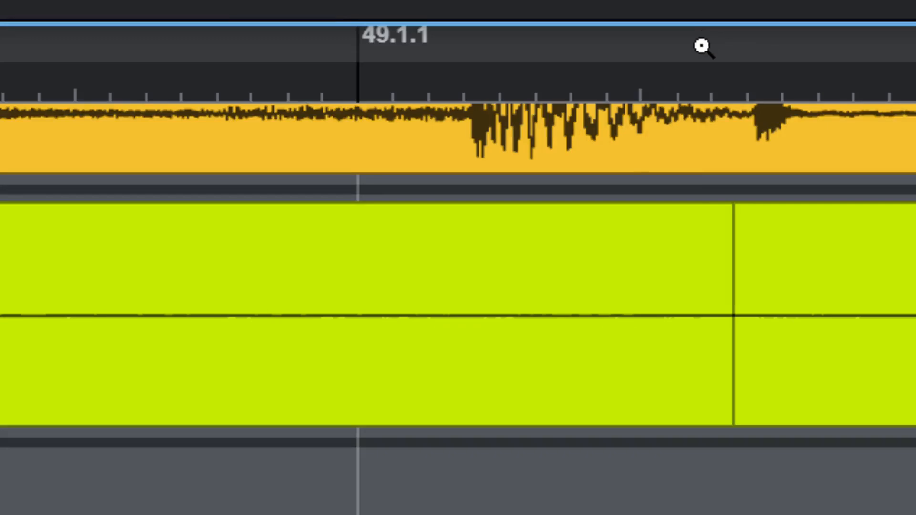
{"action": "left_click_drag", "start_coordinate": [701, 46], "coordinate": [701, 0]}
{"action": "left_click_drag", "start_coordinate": [288, 1], "coordinate": [244, 0]}
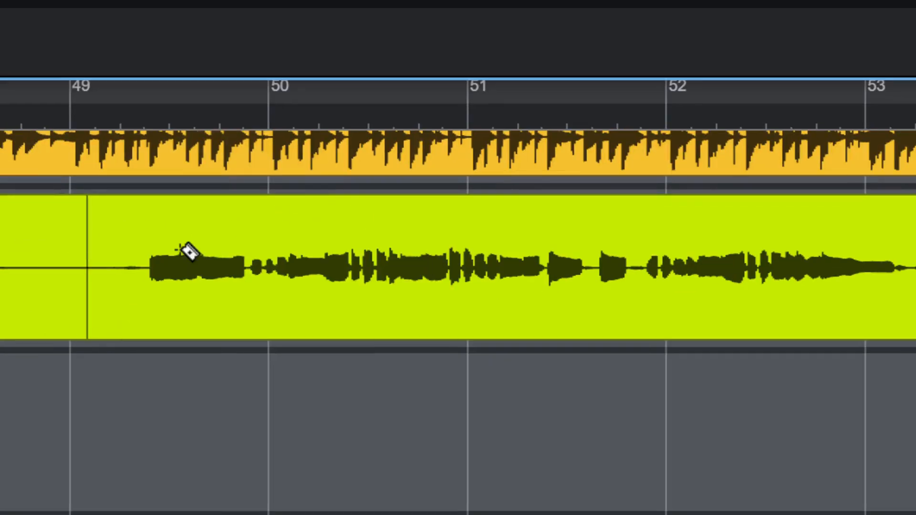
- Split the hook clip at bars 49, 50 and 51 with the Razor tool, keeping snapping on
{"action": "left_click", "coordinate": [162, 241]}
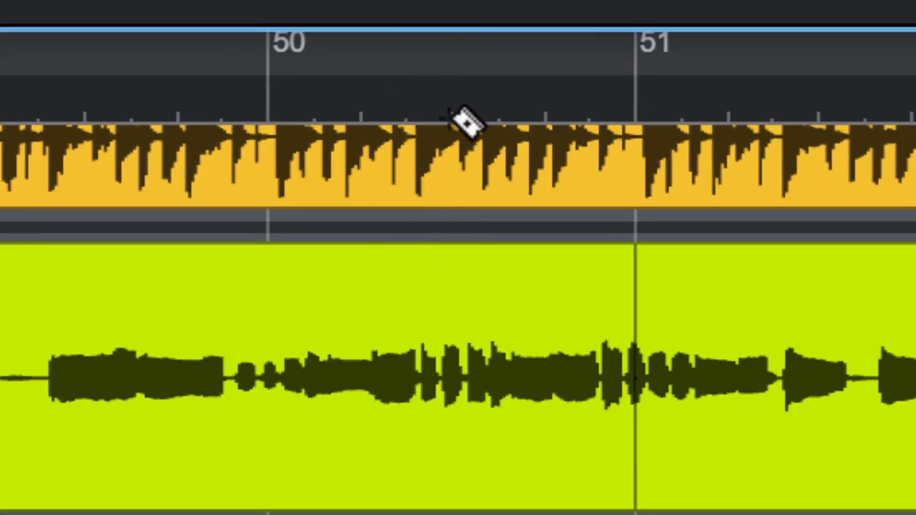
{"action": "left_click", "coordinate": [267, 258]}
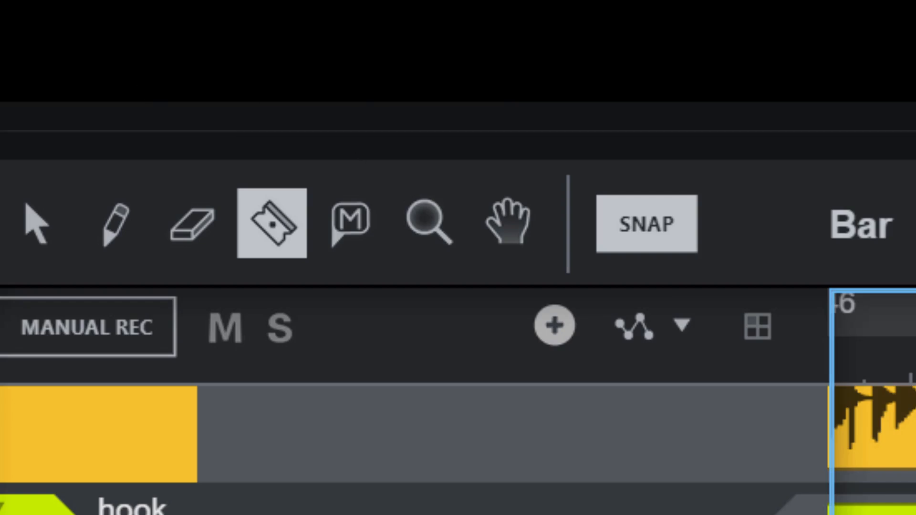
- Select the hook pieces between bars 49 and 51 and join them into one clip
{"action": "left_click", "coordinate": [29, 239]}
{"action": "left_click", "coordinate": [195, 227]}
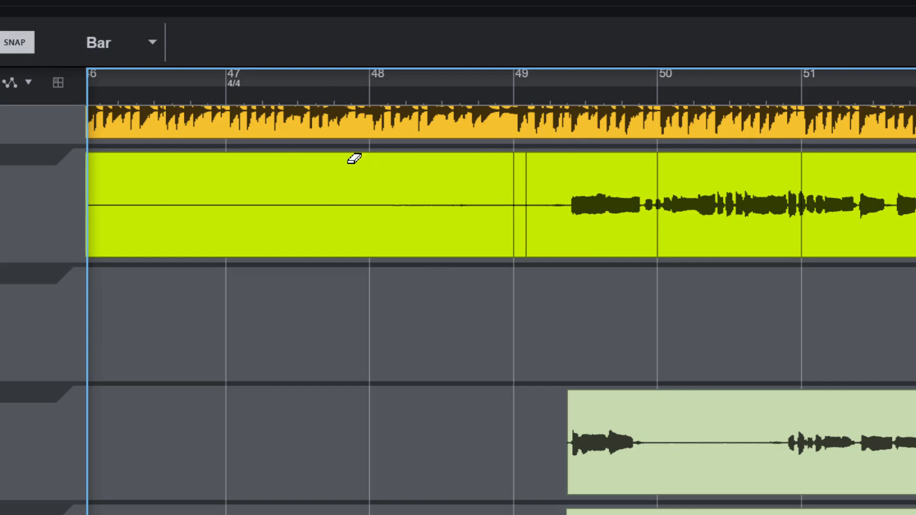
{"action": "key", "text": "1"}
{"action": "left_click", "coordinate": [352, 207]}
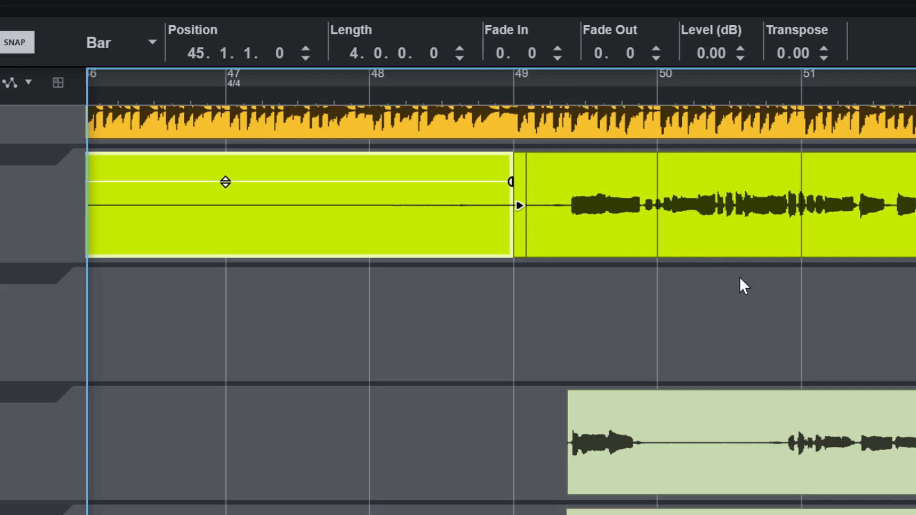
{"action": "left_click_drag", "start_coordinate": [753, 285], "coordinate": [522, 243]}
{"action": "right_click", "coordinate": [574, 227]}
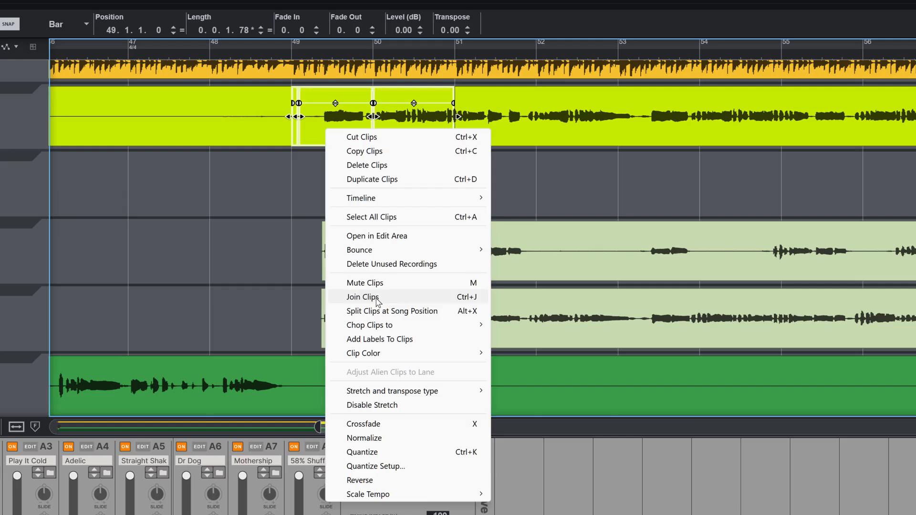
{"action": "left_click", "coordinate": [315, 296]}
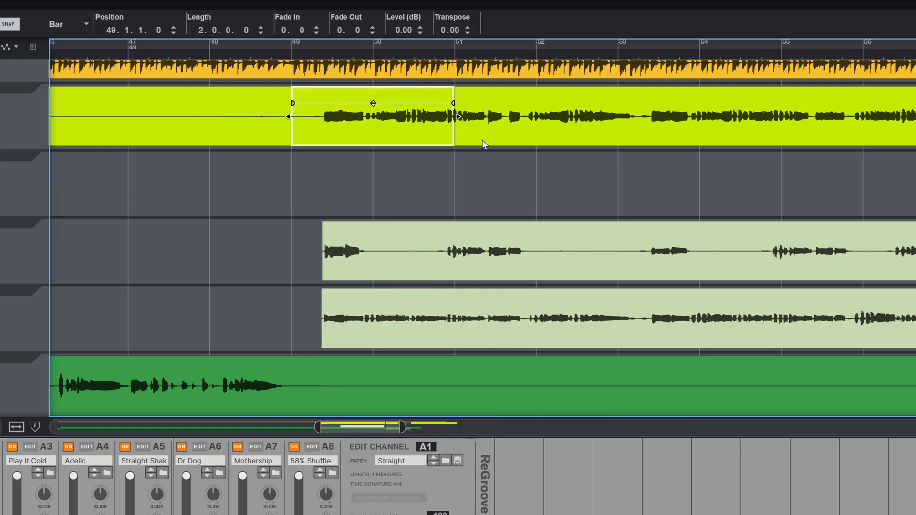
- Join the hook clip spanning bars 49 to 51 with the hook clip that follows it
{"action": "left_click_drag", "start_coordinate": [484, 157], "coordinate": [411, 133]}
{"action": "right_click", "coordinate": [408, 132]}
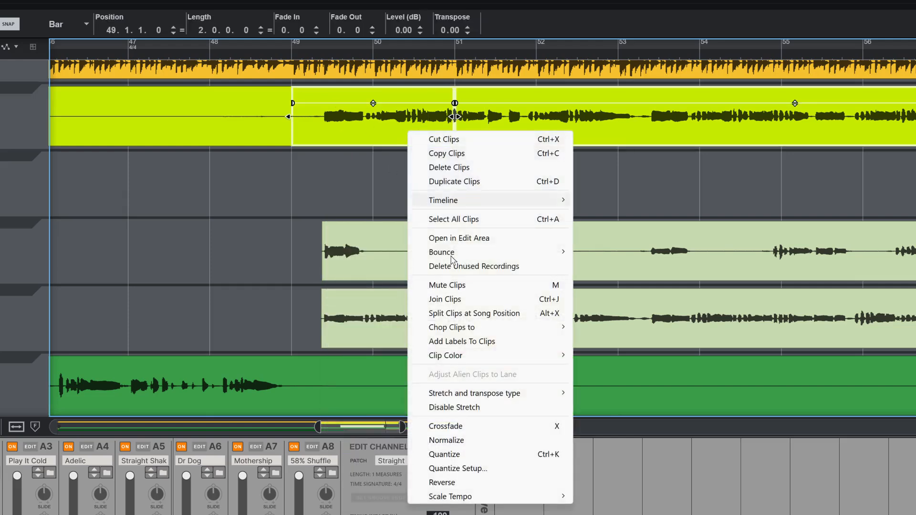
{"action": "left_click", "coordinate": [445, 299]}
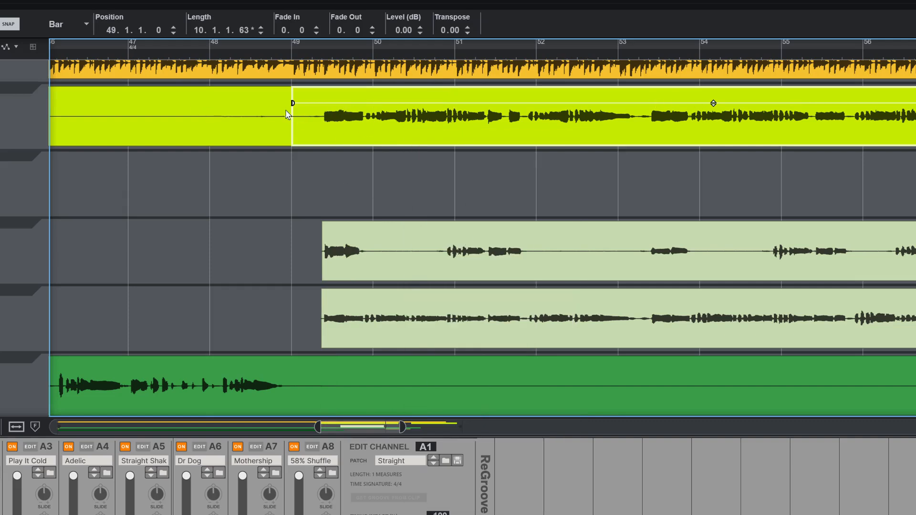
- Select the silent hook clip in front of bar 49 and delete it
{"action": "left_click_drag", "start_coordinate": [291, 117], "coordinate": [310, 129]}
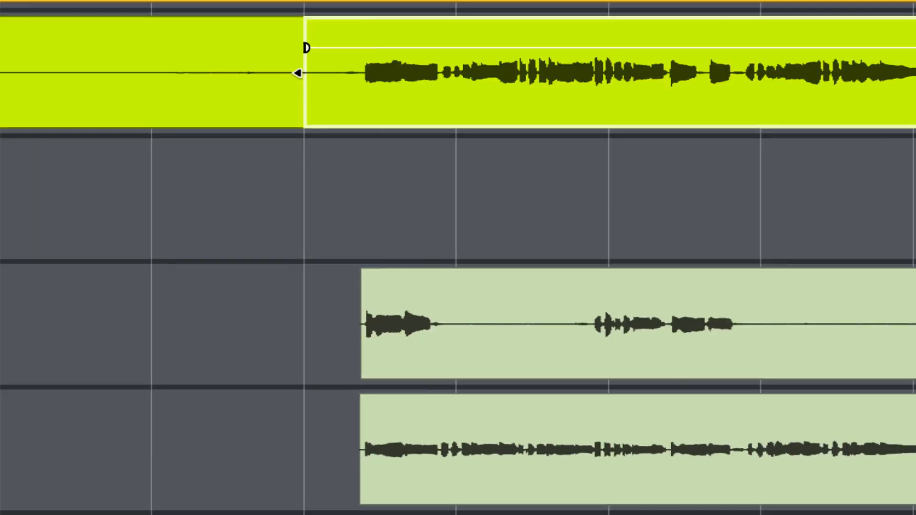
{"action": "key", "text": "g"}
{"action": "key", "text": "g"}
{"action": "key", "text": "g"}
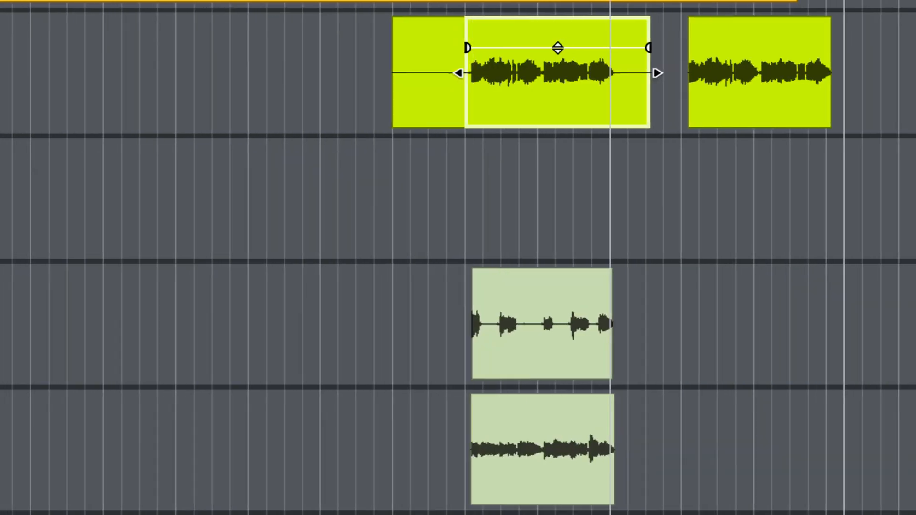
{"action": "left_click_drag", "start_coordinate": [268, 84], "coordinate": [411, 141]}
{"action": "key", "text": "Delete"}
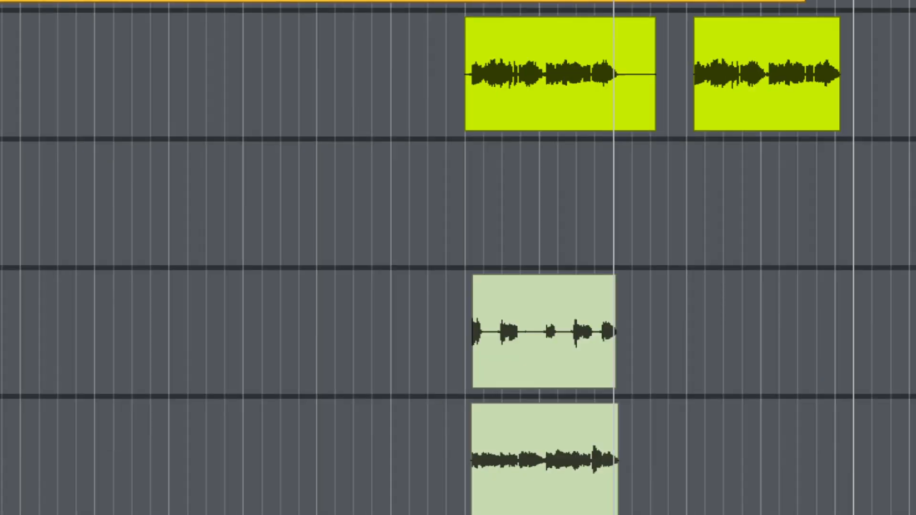
- Set the song position to bar 49 and extend the starts of the Audio Track 4 and track 5 clips back to it
{"action": "left_click", "coordinate": [465, 1]}
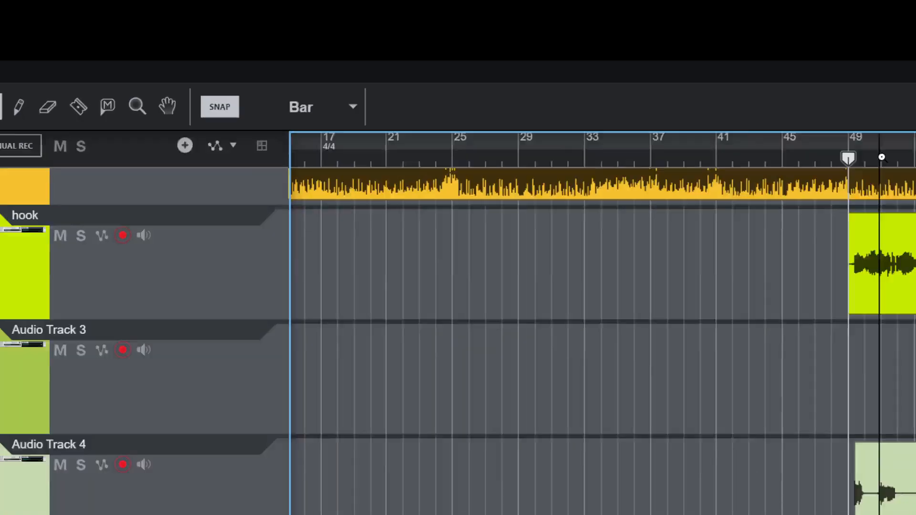
{"action": "left_click_drag", "start_coordinate": [881, 155], "coordinate": [607, 356]}
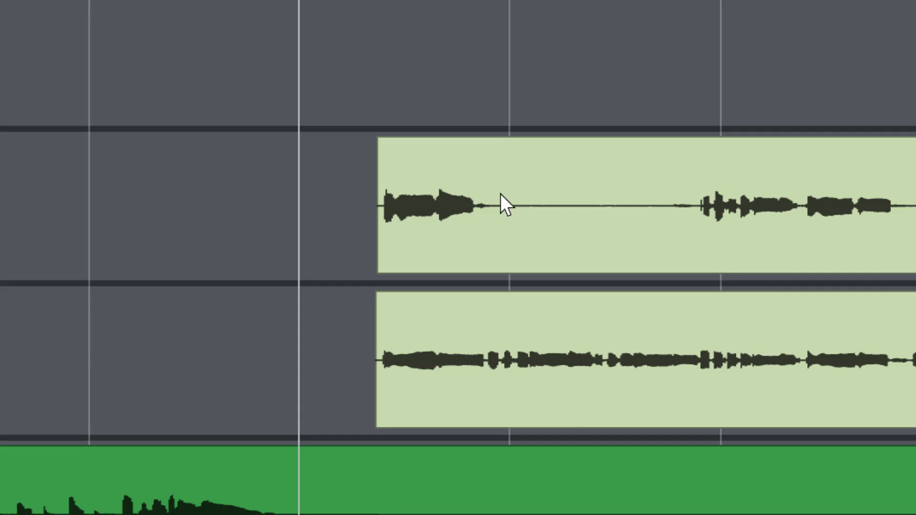
{"action": "left_click", "coordinate": [498, 192]}
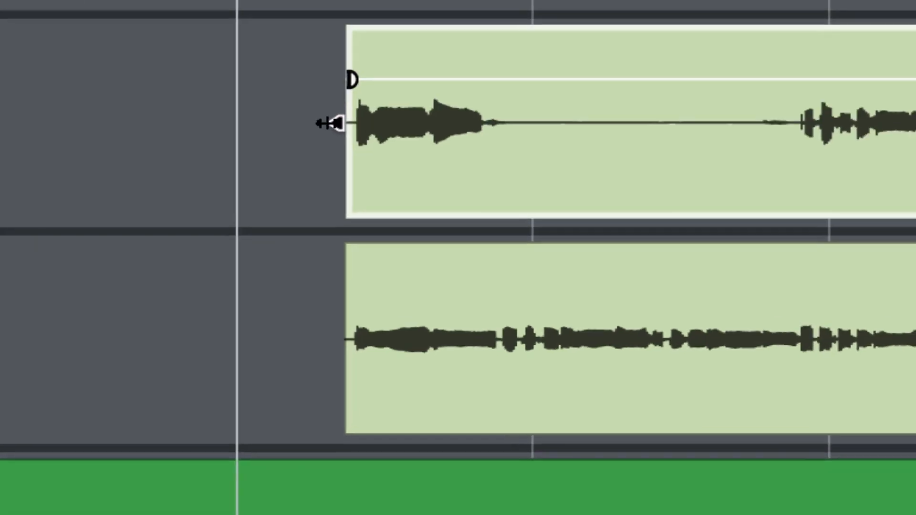
{"action": "left_click_drag", "start_coordinate": [364, 206], "coordinate": [323, 207]}
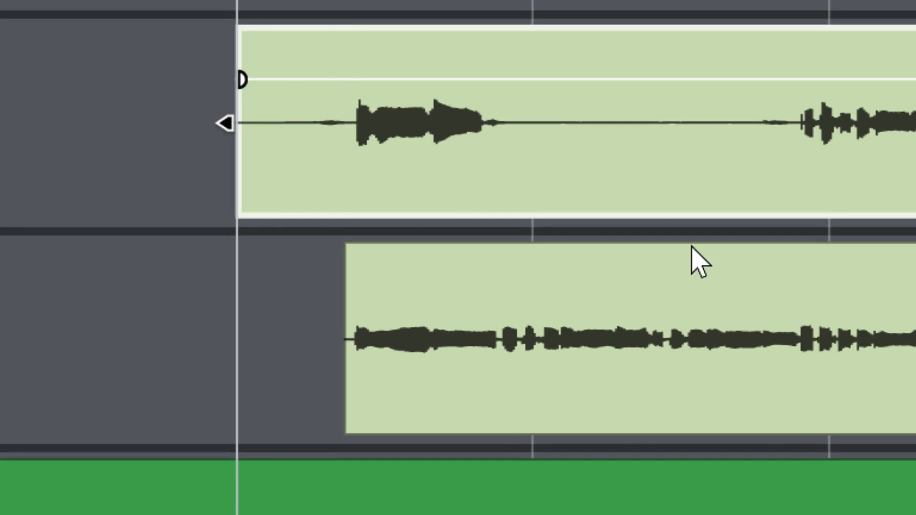
{"action": "left_click", "coordinate": [626, 344]}
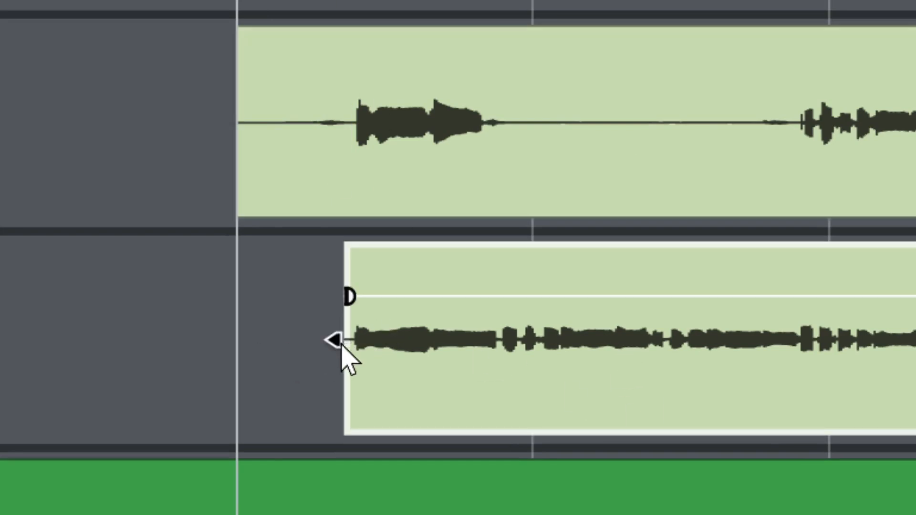
{"action": "left_click_drag", "start_coordinate": [335, 342], "coordinate": [238, 342]}
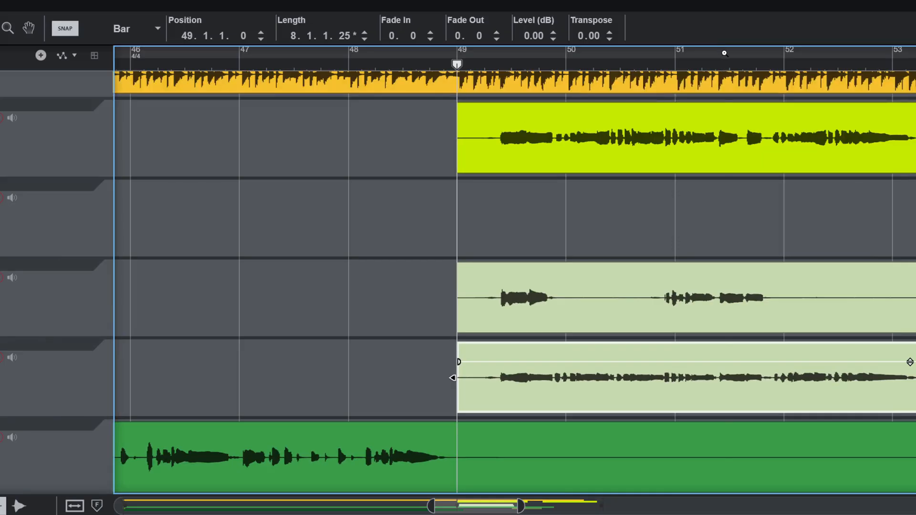
- Trim the end of the hook clip that starts at bar 49 back to bar 58
{"action": "left_click_drag", "start_coordinate": [725, 53], "coordinate": [458, 1]}
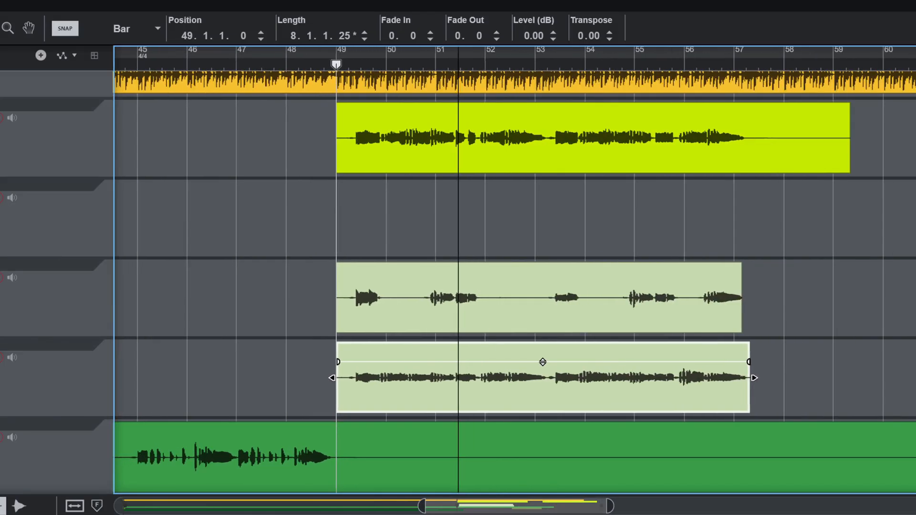
{"action": "left_click", "coordinate": [811, 132]}
{"action": "left_click_drag", "start_coordinate": [856, 138], "coordinate": [787, 147]}
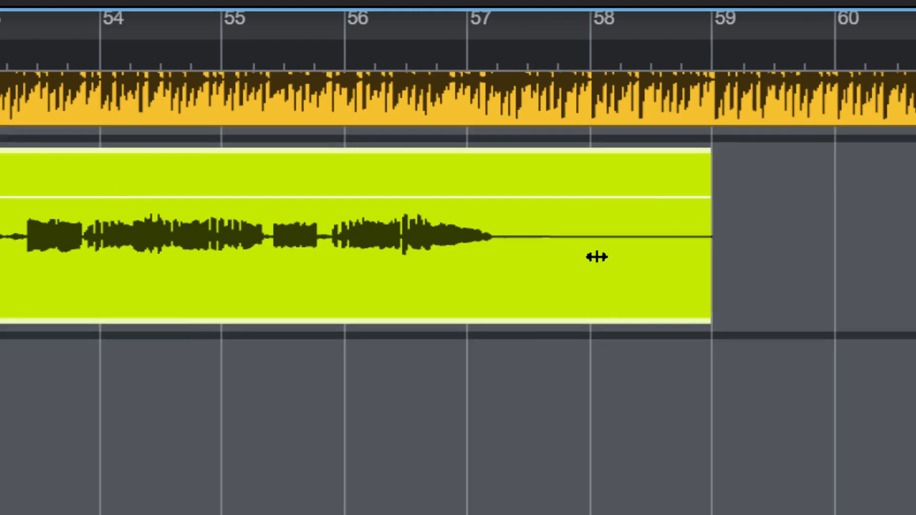
{"action": "left_click_drag", "start_coordinate": [597, 257], "coordinate": [586, 264]}
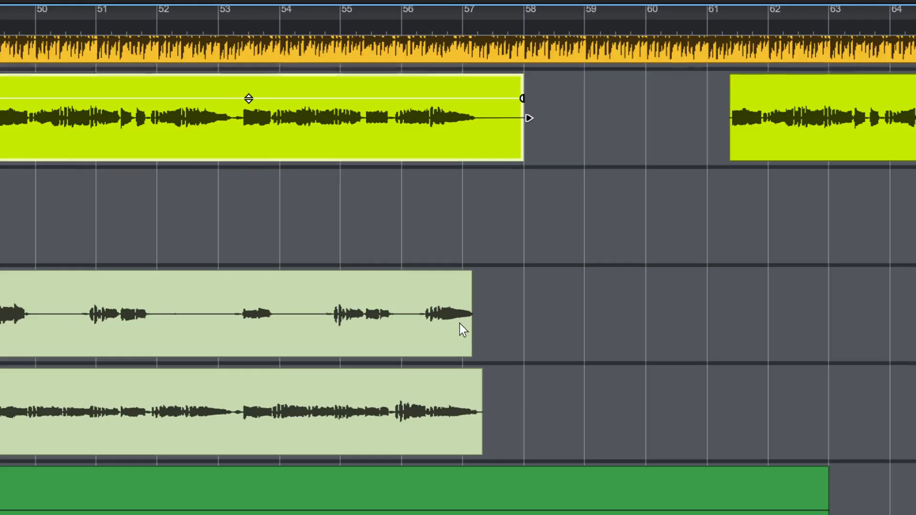
- Extend the ends of the Audio Track 4 and track 5 clips to bar 58
{"action": "left_click", "coordinate": [442, 327]}
{"action": "left_click_drag", "start_coordinate": [471, 313], "coordinate": [523, 313]}
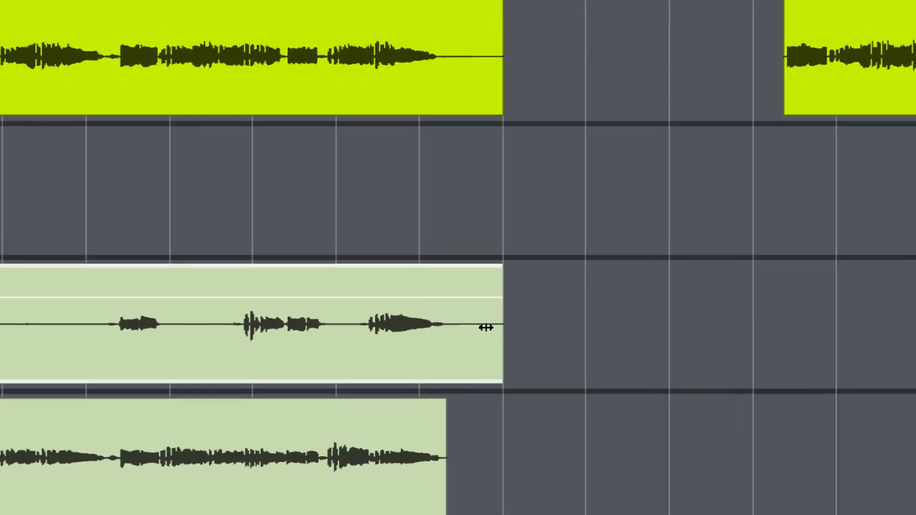
{"action": "left_click", "coordinate": [480, 413]}
{"action": "left_click_drag", "start_coordinate": [453, 458], "coordinate": [503, 458]}
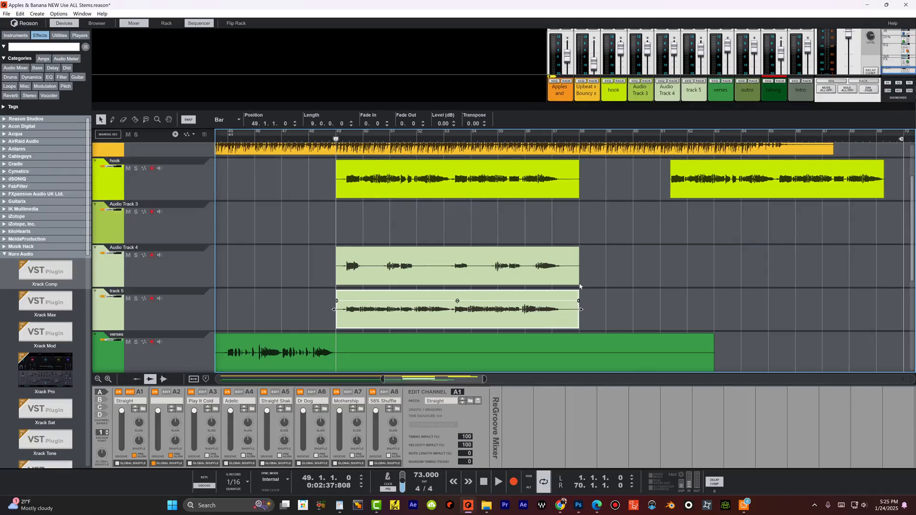
- Select the bar 49 clips on the hook, Audio Track 4 and track 5 tracks together and copy them to bar 25
{"action": "left_click_drag", "start_coordinate": [541, 131], "coordinate": [508, 10]}
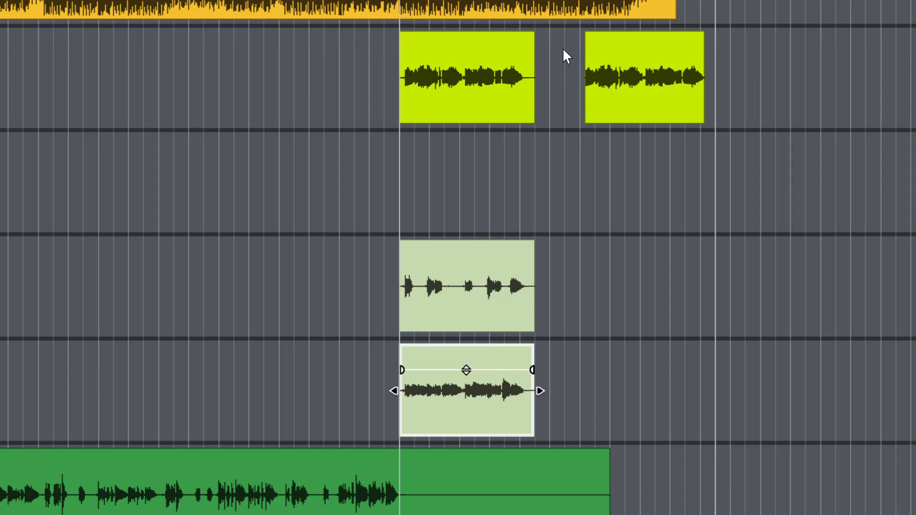
{"action": "left_click", "coordinate": [552, 50]}
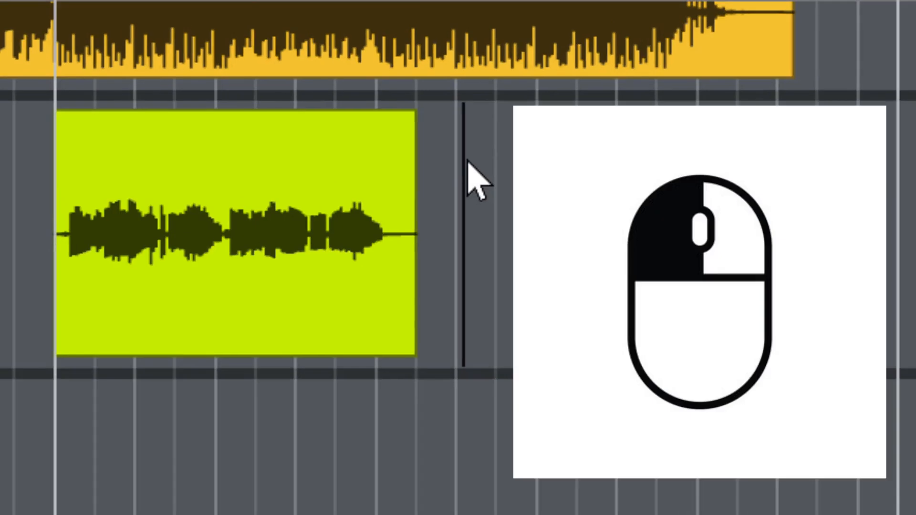
{"action": "left_click_drag", "start_coordinate": [467, 160], "coordinate": [374, 362]}
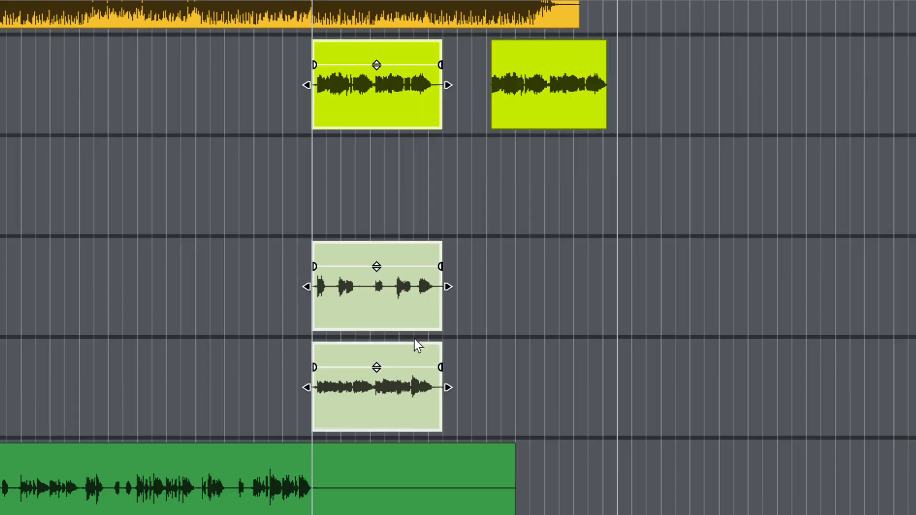
{"action": "left_click", "coordinate": [460, 62]}
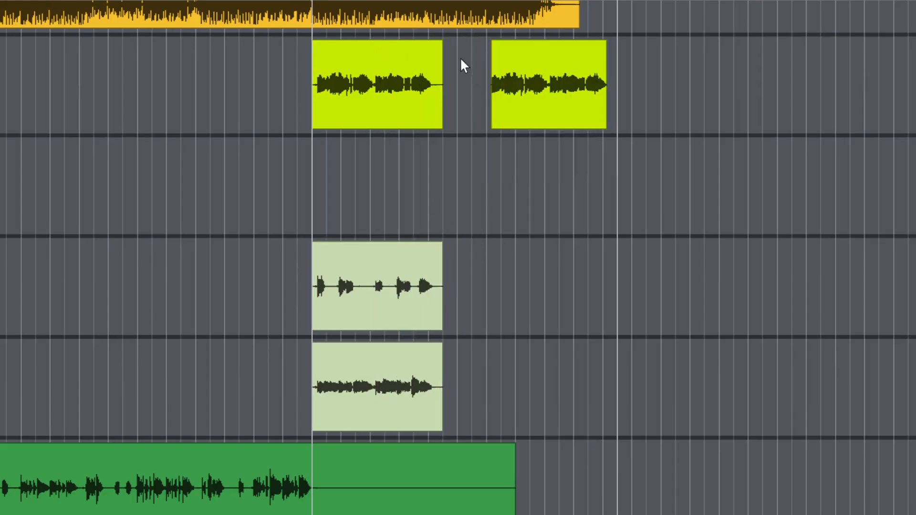
{"action": "left_click_drag", "start_coordinate": [466, 59], "coordinate": [364, 374]}
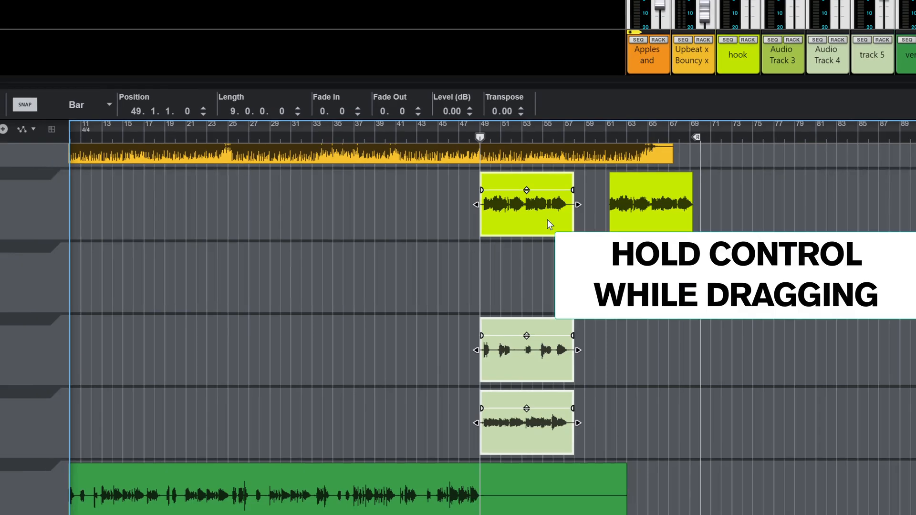
{"action": "left_click_drag", "start_coordinate": [554, 218], "coordinate": [302, 214]}
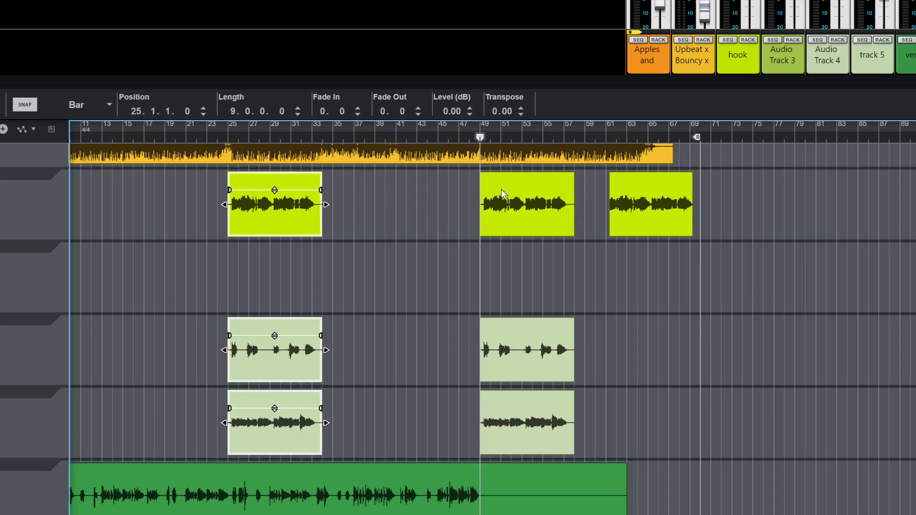
- Copy only the bar 25 hook clip to bar 8, and delete that copy
{"action": "left_click_drag", "start_coordinate": [481, 125], "coordinate": [637, 45]}
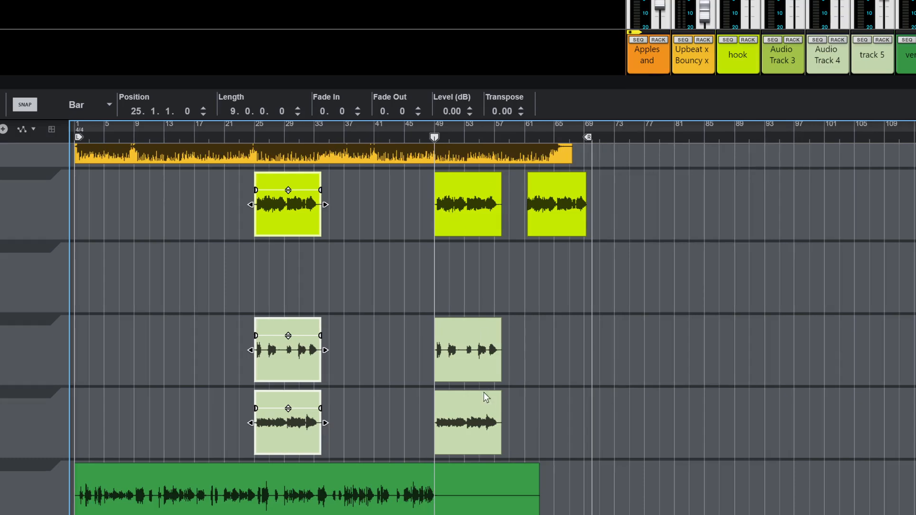
{"action": "left_click_drag", "start_coordinate": [371, 183], "coordinate": [279, 401]}
{"action": "left_click", "coordinate": [341, 181]}
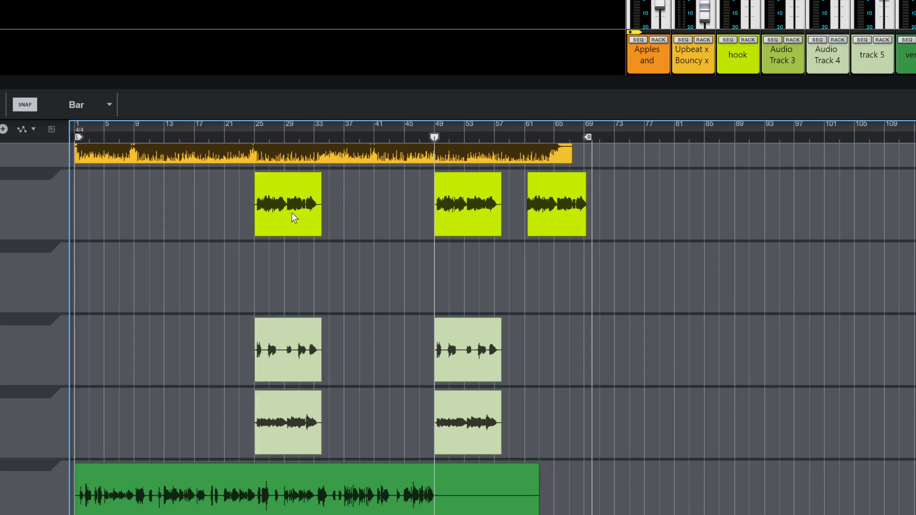
{"action": "left_click_drag", "start_coordinate": [293, 212], "coordinate": [165, 211]}
{"action": "left_click", "coordinate": [170, 215]}
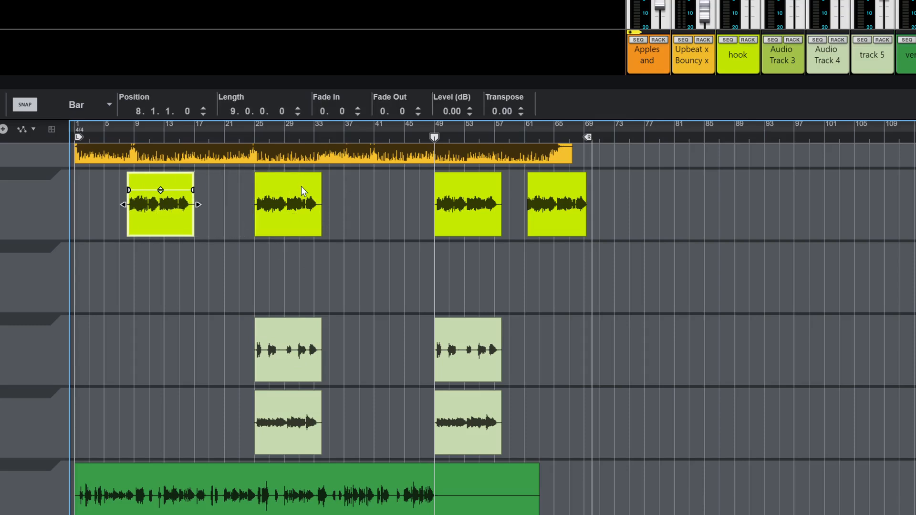
{"action": "key", "text": "Delete"}
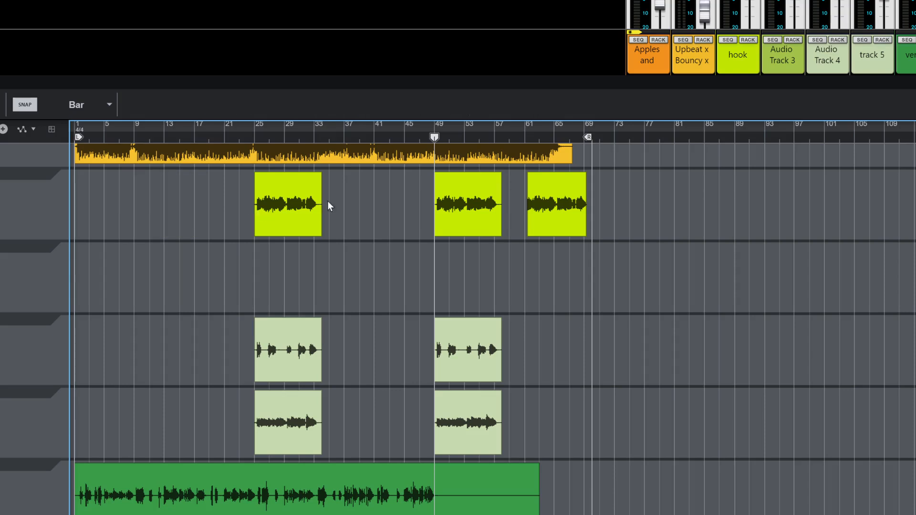
- Copy the three clips at bar 25 together to bar 9, and delete the copies
{"action": "left_click_drag", "start_coordinate": [360, 194], "coordinate": [368, 225]}
{"action": "left_click_drag", "start_coordinate": [368, 224], "coordinate": [285, 399]}
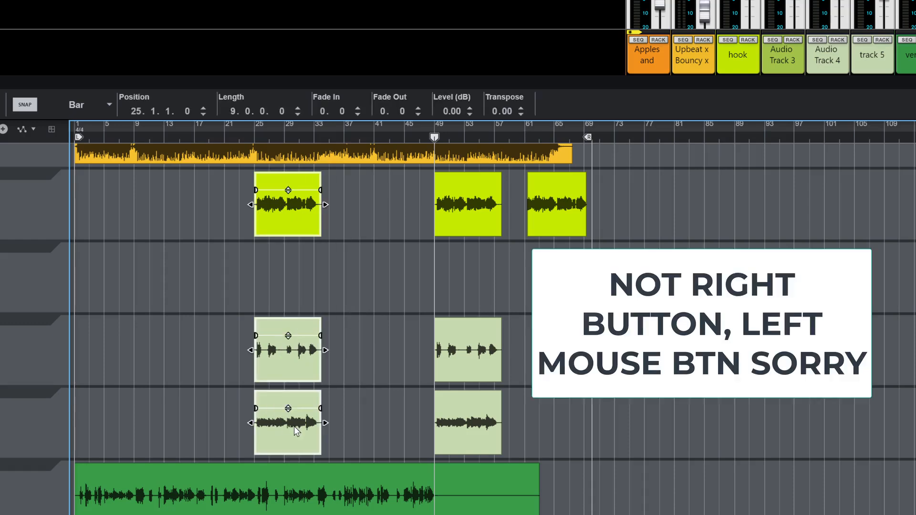
{"action": "left_click_drag", "start_coordinate": [280, 426], "coordinate": [171, 412]}
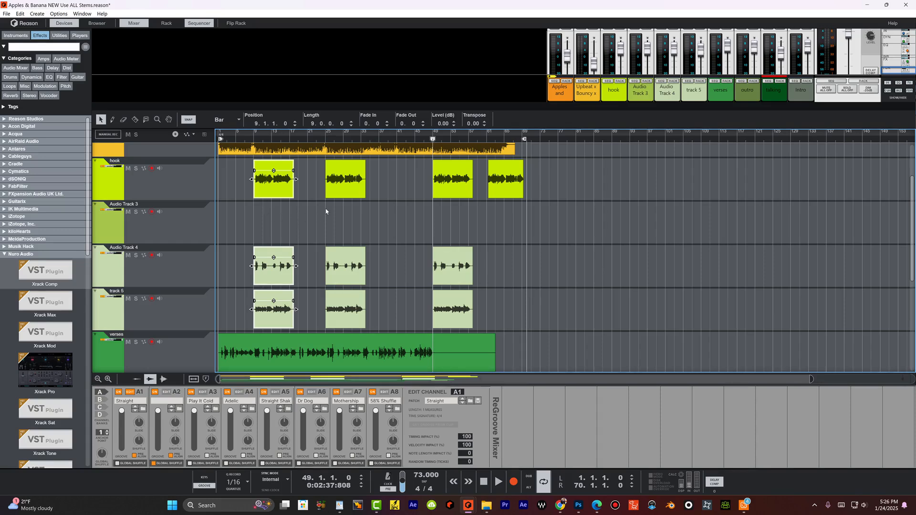
{"action": "key", "text": "Delete"}
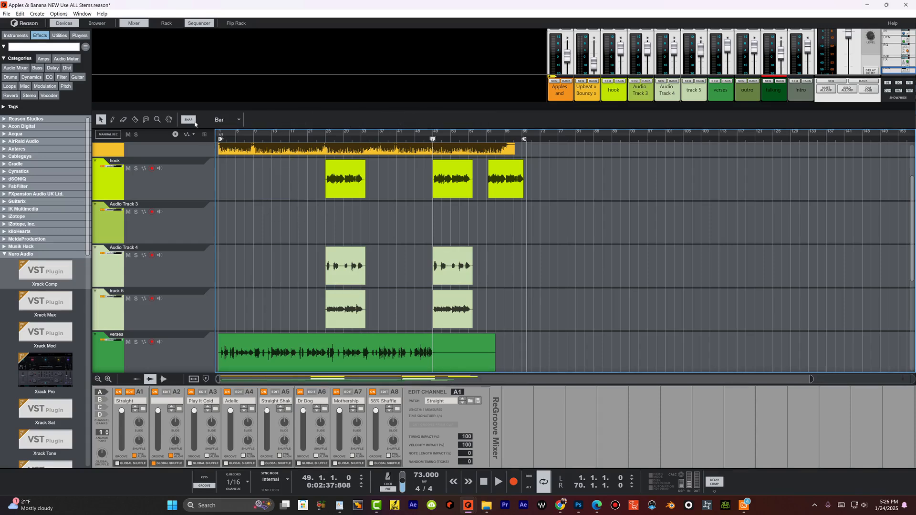
- Turn off Snap to Grid and copy the three bar 25 clips together freehand to position 12.4.4.102
{"action": "left_click", "coordinate": [193, 120]}
{"action": "left_click_drag", "start_coordinate": [392, 179], "coordinate": [342, 329]}
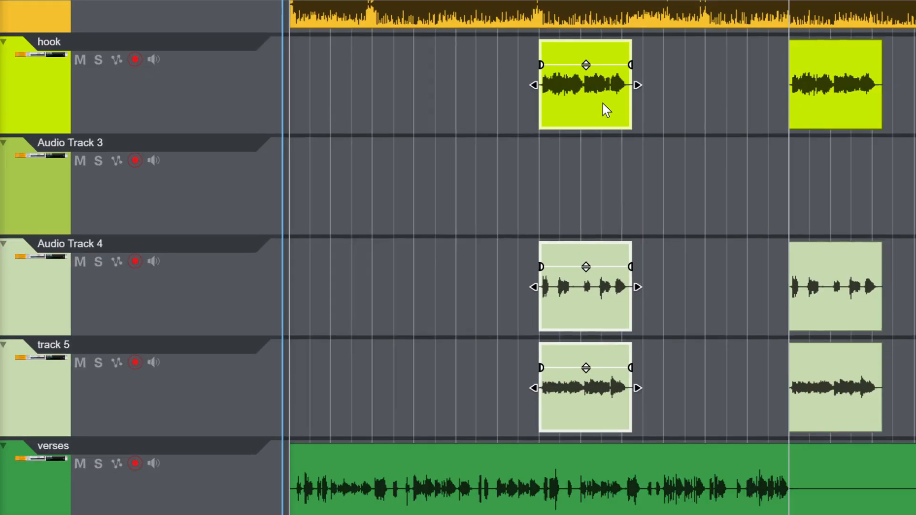
{"action": "left_click_drag", "start_coordinate": [594, 102], "coordinate": [494, 113]}
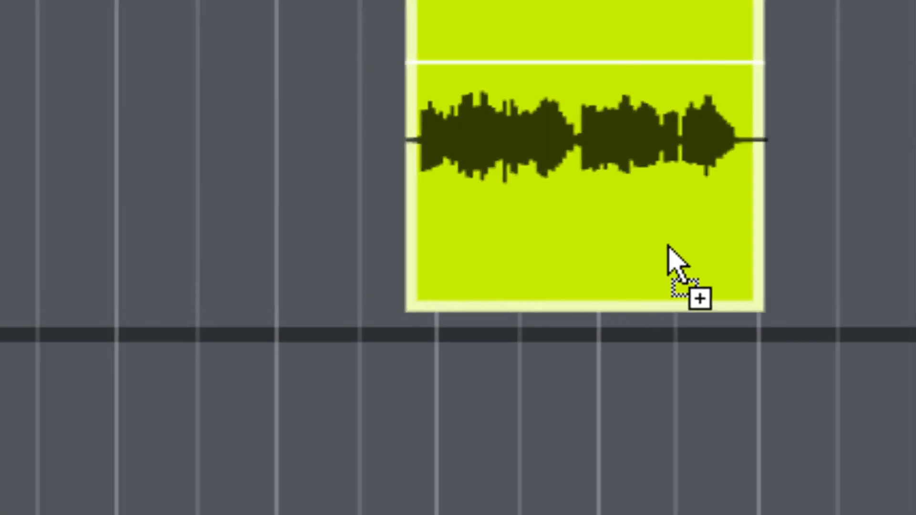
{"action": "left_click_drag", "start_coordinate": [668, 247], "coordinate": [681, 272]}
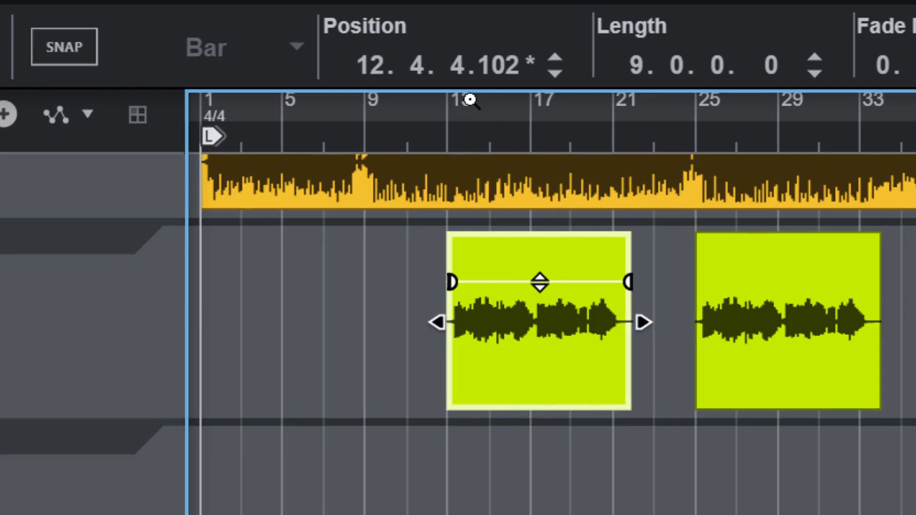
- Align the starts of the three copied clips by hand with the bar 13 line, at position 13.1.1.0
{"action": "left_click_drag", "start_coordinate": [470, 100], "coordinate": [914, 514]}
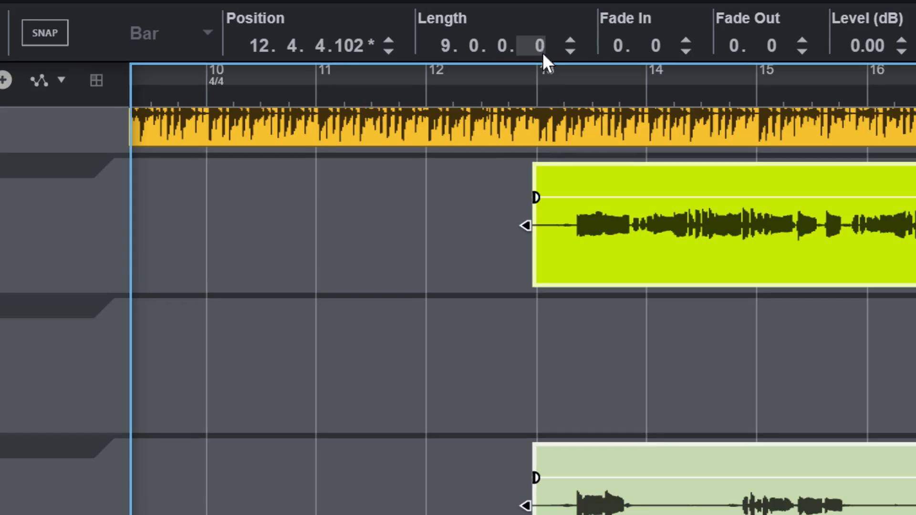
{"action": "left_click_drag", "start_coordinate": [549, 66], "coordinate": [913, 514]}
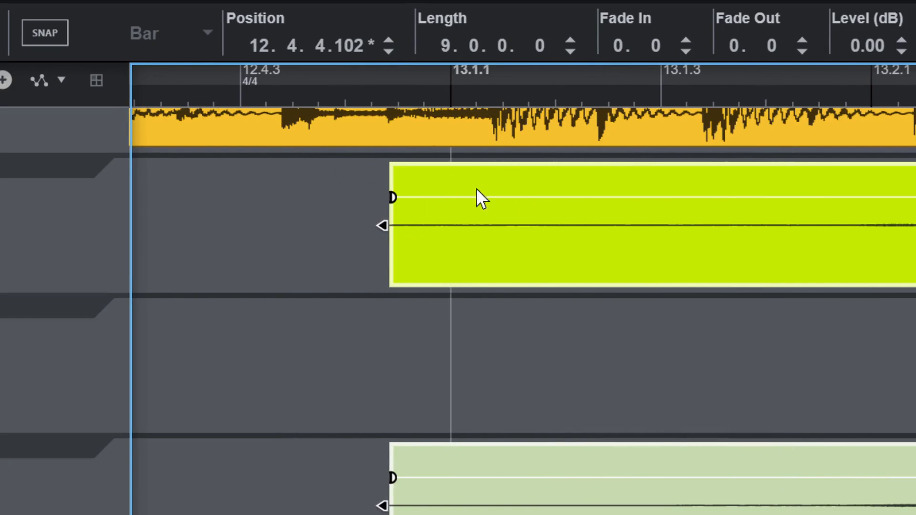
{"action": "left_click_drag", "start_coordinate": [426, 243], "coordinate": [486, 251]}
{"action": "left_click_drag", "start_coordinate": [511, 72], "coordinate": [620, 506]}
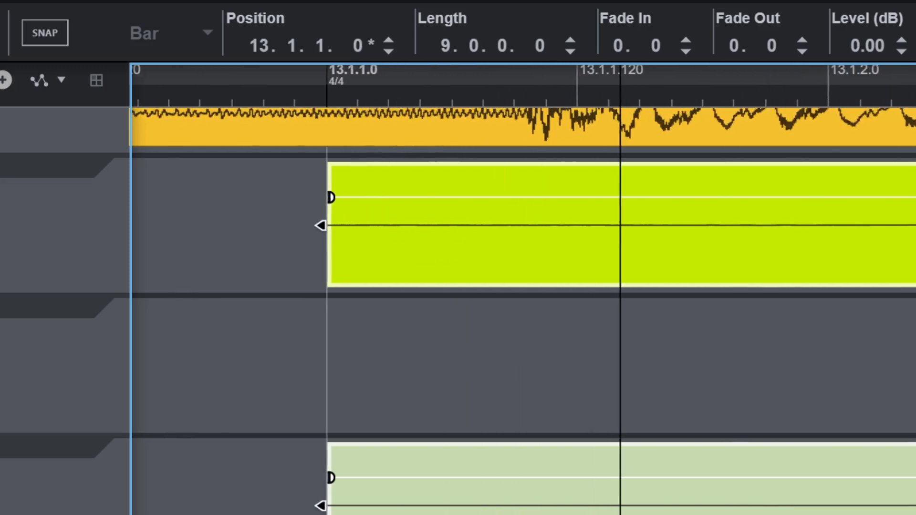
{"action": "mouse_move", "coordinate": [428, 239]}
{"action": "left_mouse_down"}
{"action": "mouse_move", "coordinate": [425, 250]}
{"action": "mouse_move", "coordinate": [428, 239]}
{"action": "left_mouse_up"}
{"action": "left_click_drag", "start_coordinate": [472, 82], "coordinate": [525, 5]}
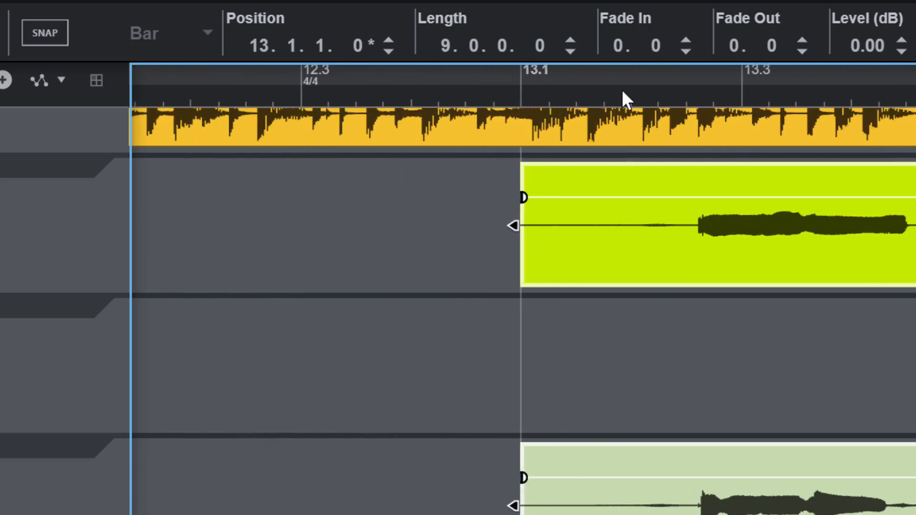
{"action": "left_click_drag", "start_coordinate": [638, 78], "coordinate": [548, 10]}
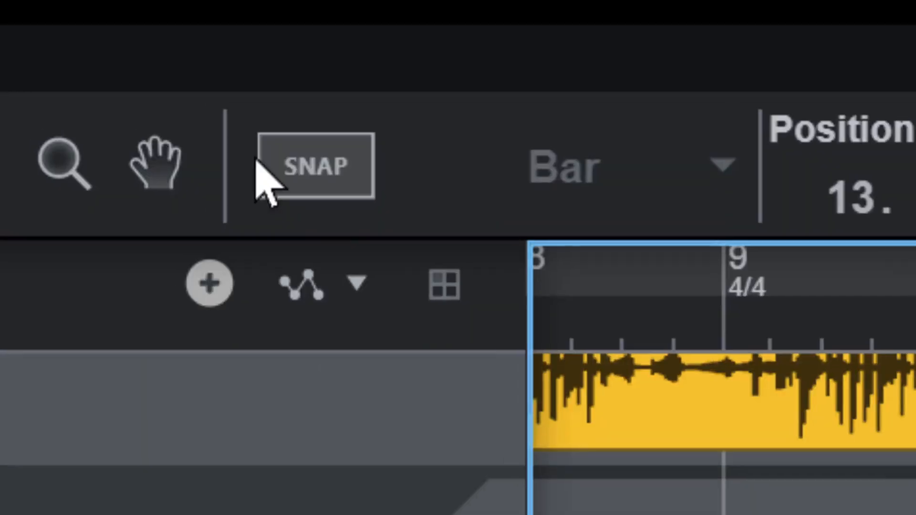
- Turn Snap to Grid back on with the Bar setting and move the three copied clips from bar 13 to bar 11
{"action": "left_click", "coordinate": [43, 36]}
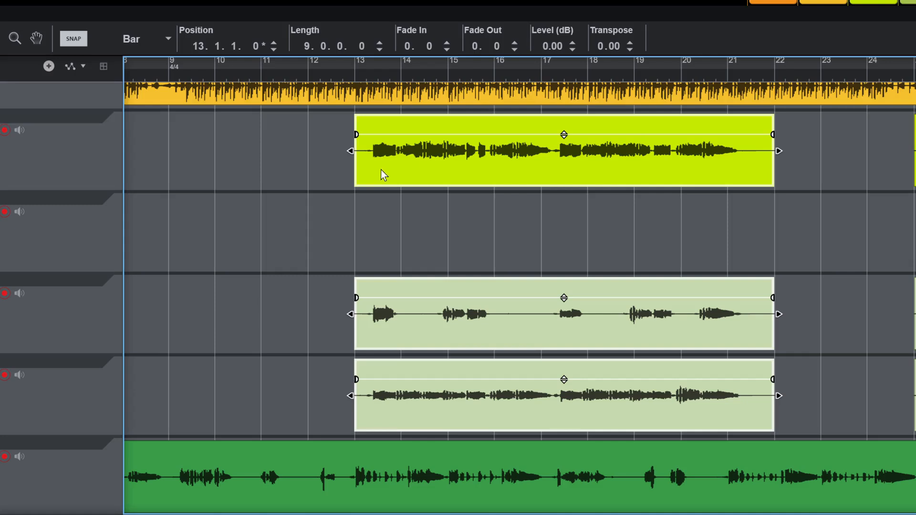
{"action": "left_click_drag", "start_coordinate": [381, 170], "coordinate": [268, 176]}
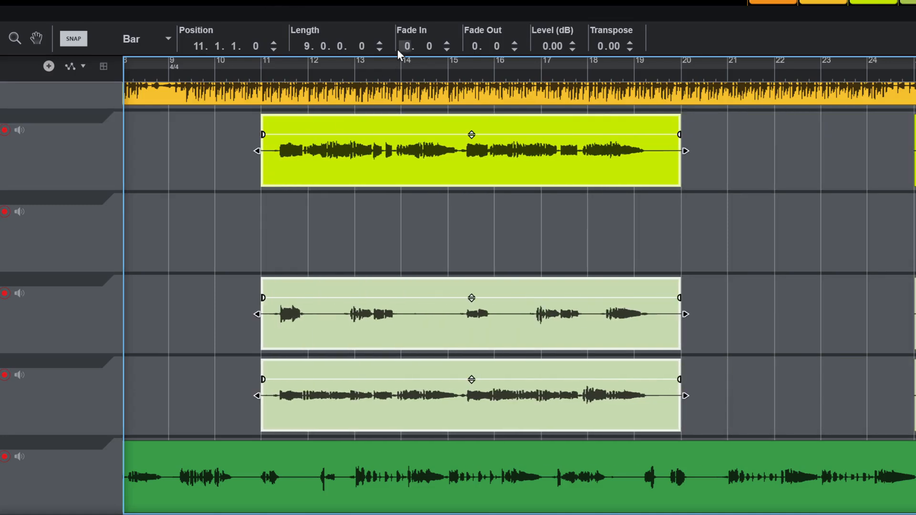
- Select the bar 11 and bar 25 clips on the hook, Audio Track 4 and track 5 tracks together
{"action": "left_click_drag", "start_coordinate": [389, 63], "coordinate": [374, 0]}
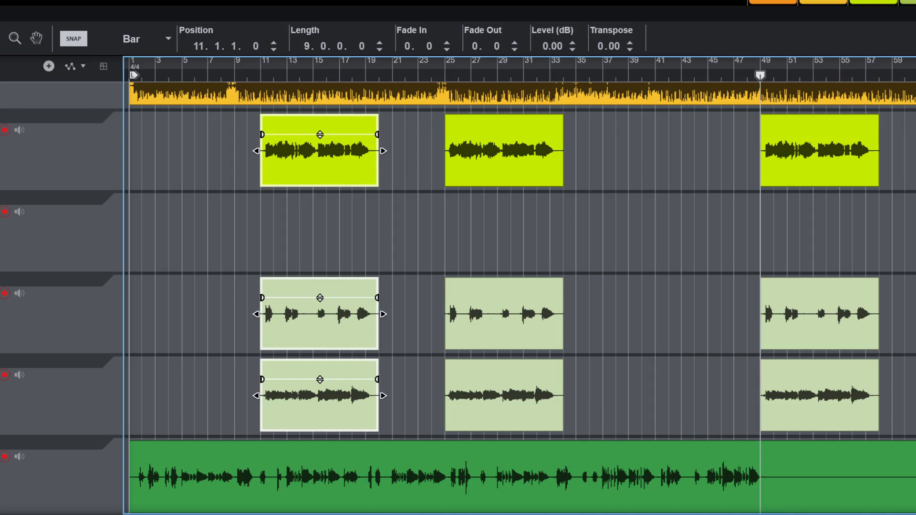
{"action": "left_click_drag", "start_coordinate": [463, 514], "coordinate": [744, 514]}
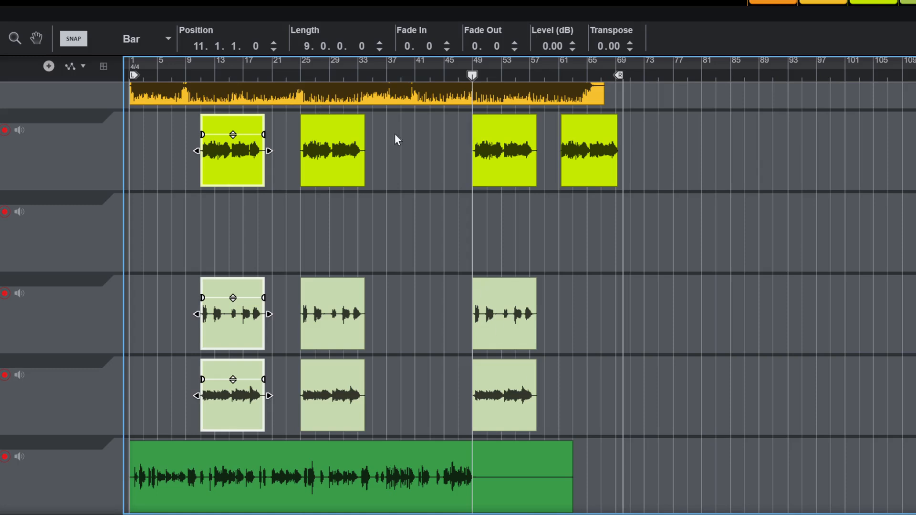
{"action": "left_click_drag", "start_coordinate": [413, 112], "coordinate": [142, 372]}
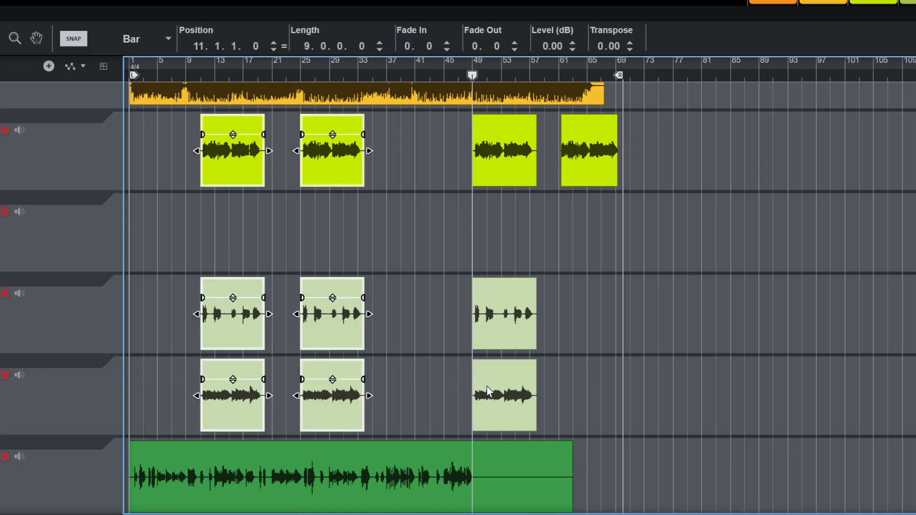